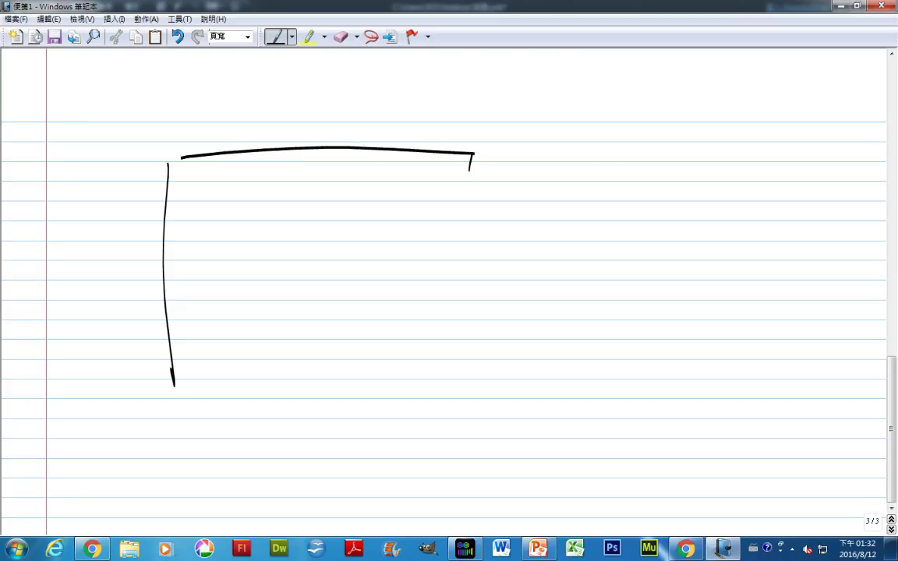
Step: Draw a smaller box inside the left half of the sketched frame and write NG in it
mouse_move(193, 220)
left_mouse_down()
mouse_move(195, 323)
mouse_move(301, 310)
left_mouse_up()
left_click_drag(204, 315, 293, 313)
left_click_drag(222, 284, 246, 241)
left_click_drag(263, 242, 265, 273)
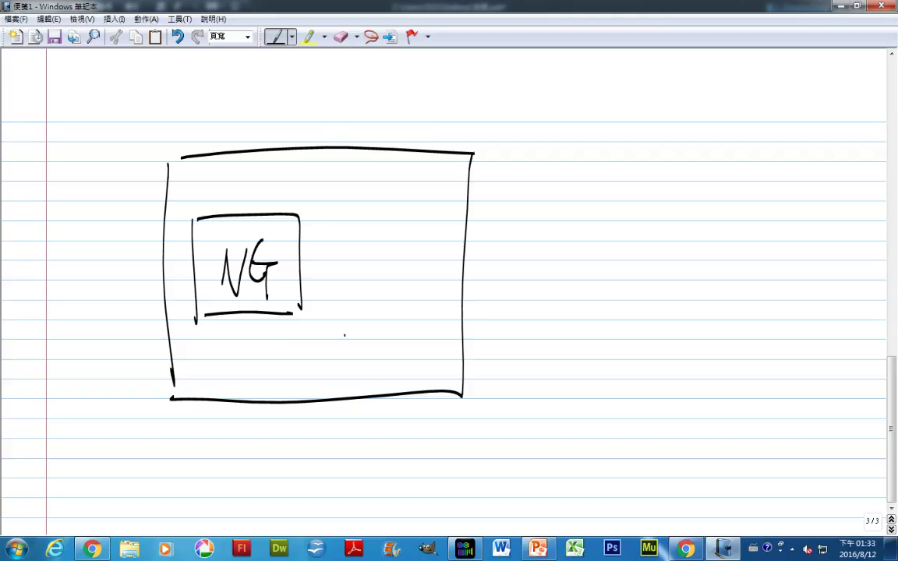
Step: Sketch six horizontal credit lines beside the NG box and a tall upward arrow outside the frame
left_click_drag(348, 365, 424, 363)
left_click_drag(338, 332, 423, 323)
left_click_drag(344, 288, 422, 284)
left_click_drag(345, 256, 419, 251)
left_click_drag(338, 232, 410, 229)
left_click_drag(330, 208, 405, 198)
left_click_drag(489, 372, 491, 179)
mouse_move(472, 208)
left_mouse_down()
mouse_move(490, 180)
mouse_move(528, 206)
left_mouse_up()
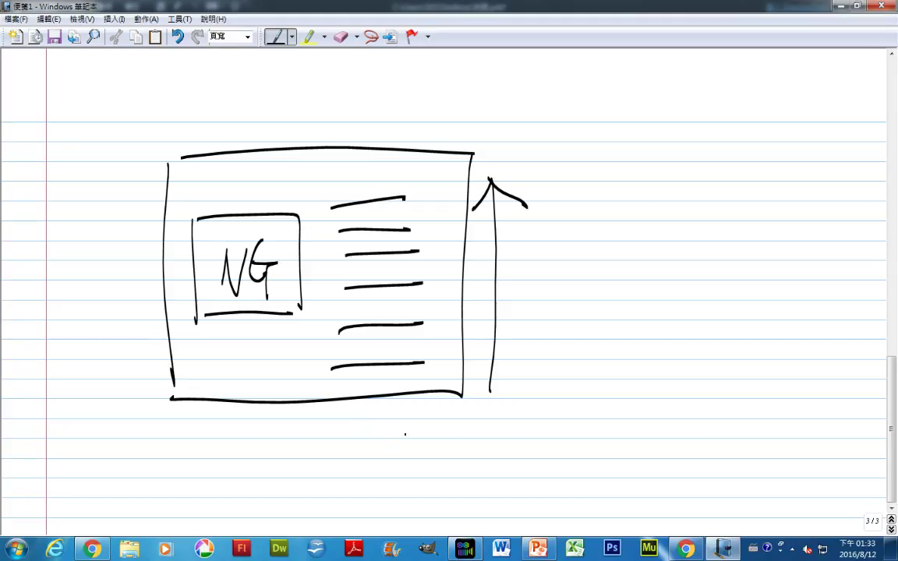
Step: Switch to PowerDirector and preview the last 香蕉船.wmv clip on the timeline
left_click(463, 552)
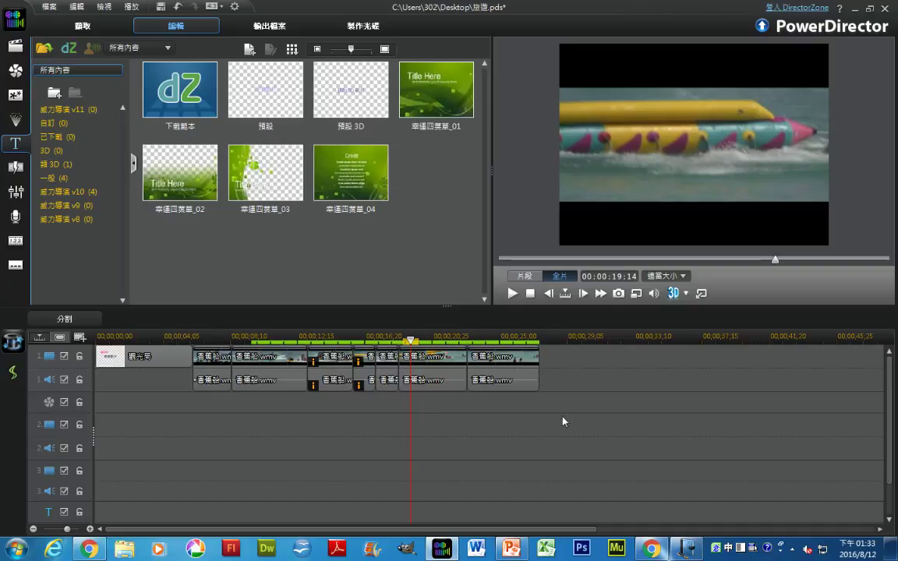
left_click(522, 376)
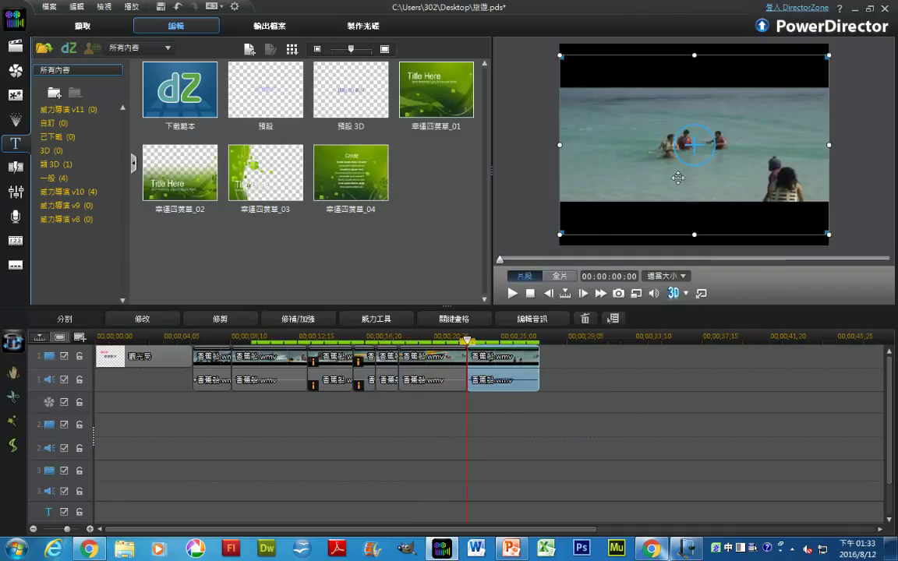
left_click(513, 293)
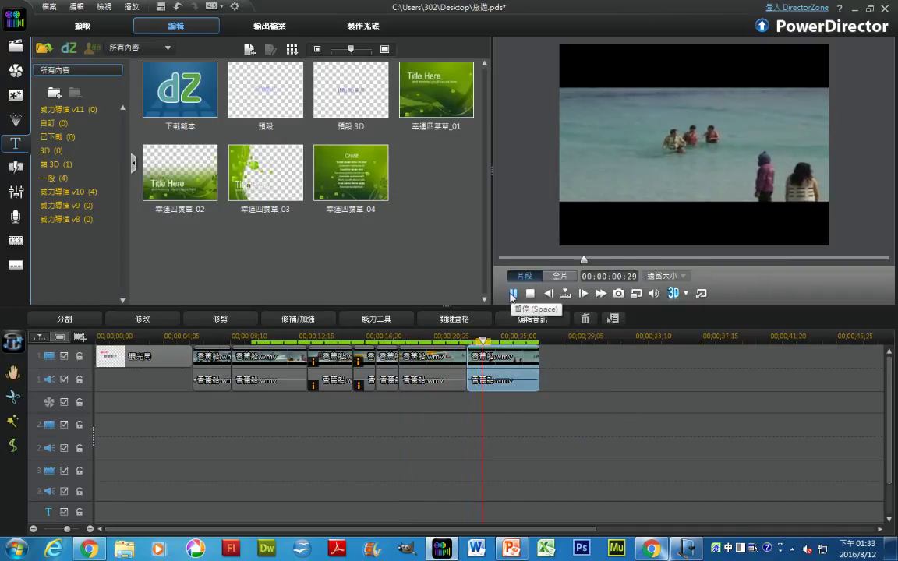
left_click(513, 293)
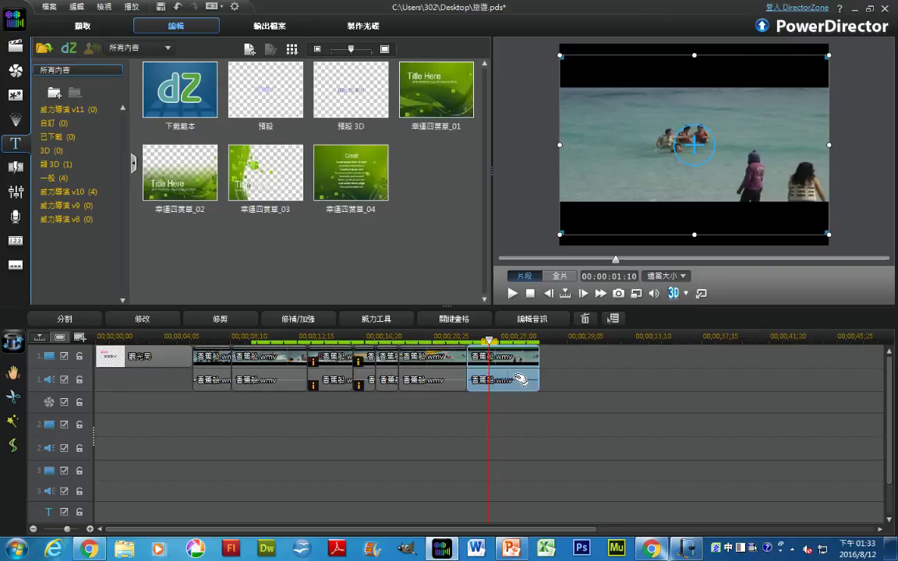
Step: Shrink the last clip to a little over half the frame width and place it in the left-middle of the frame
left_click_drag(828, 234, 676, 133)
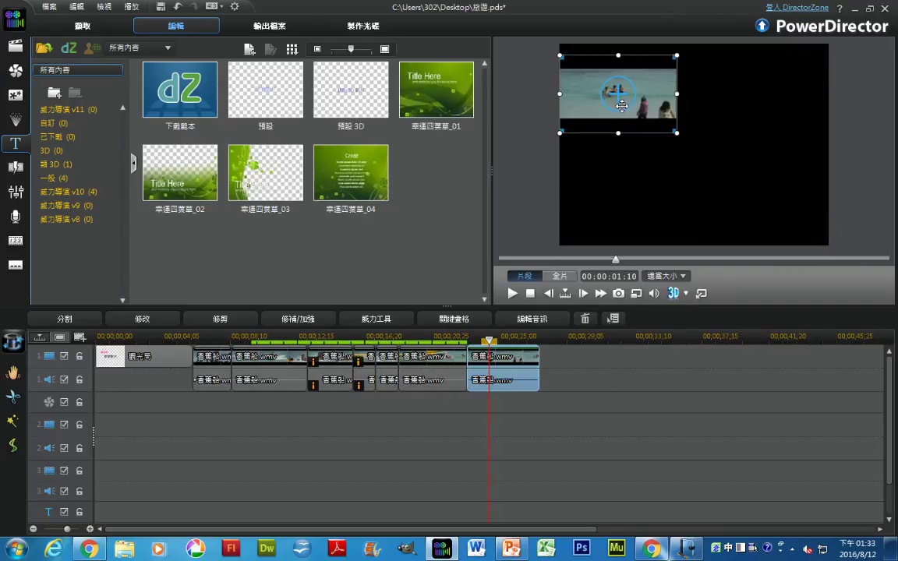
left_click_drag(617, 94, 647, 138)
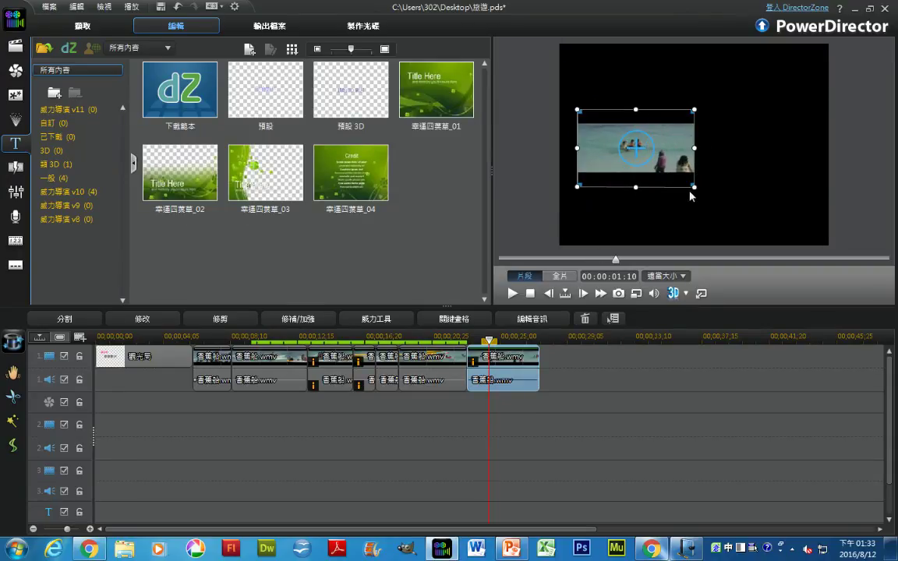
left_click_drag(694, 187, 732, 211)
left_click_drag(663, 171, 637, 138)
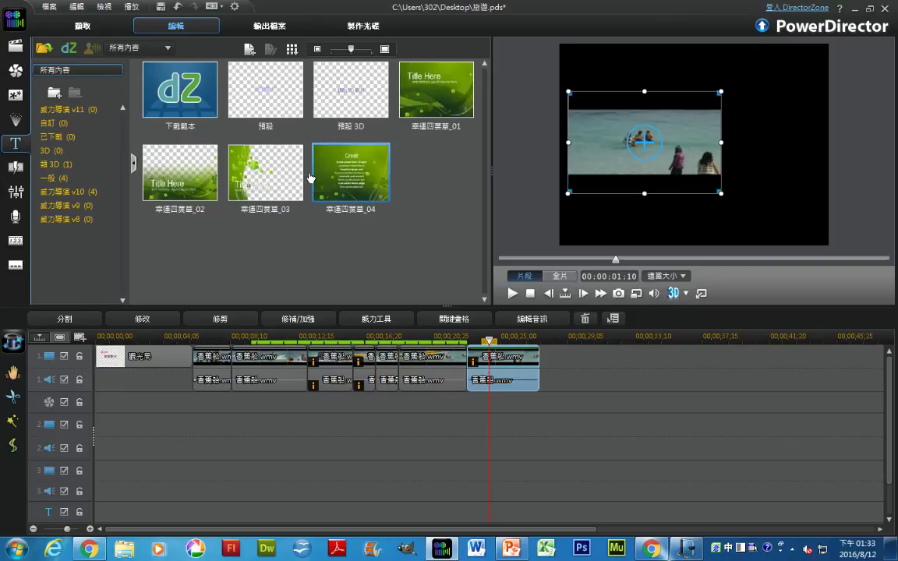
Step: Place the 預設 title on track 2 beneath the last clip and trim it to end with that clip
left_click(277, 115)
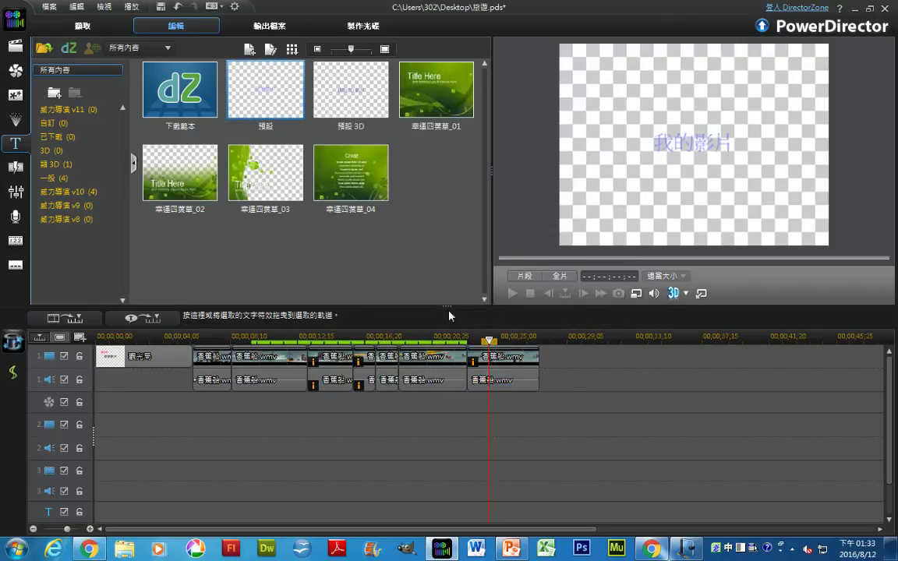
left_click_drag(571, 335, 878, 331)
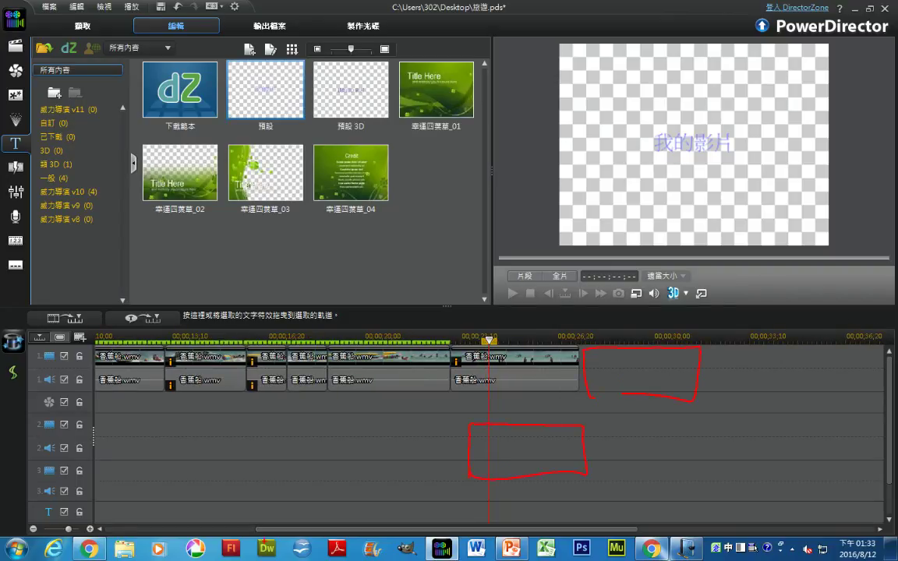
key("Escape")
left_click_drag(329, 129, 456, 429)
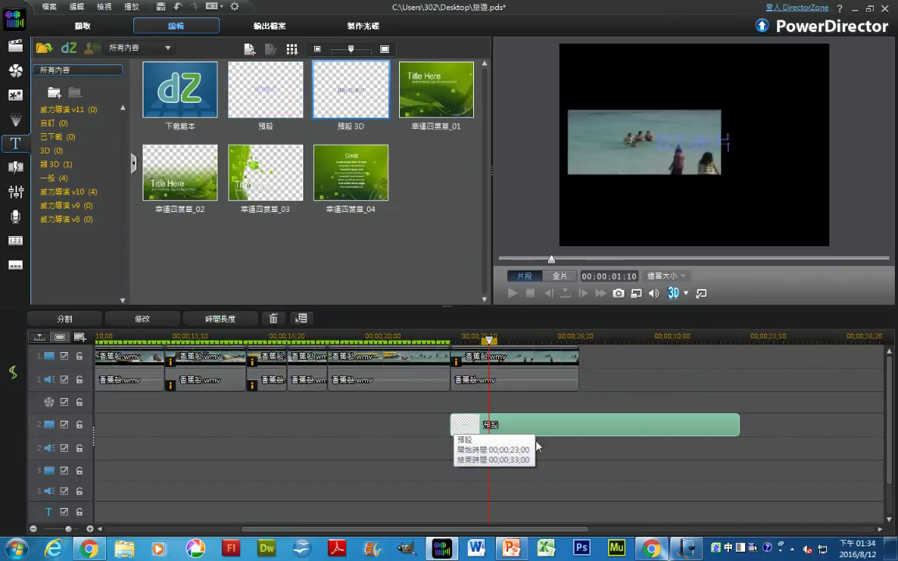
left_click_drag(739, 425, 540, 488)
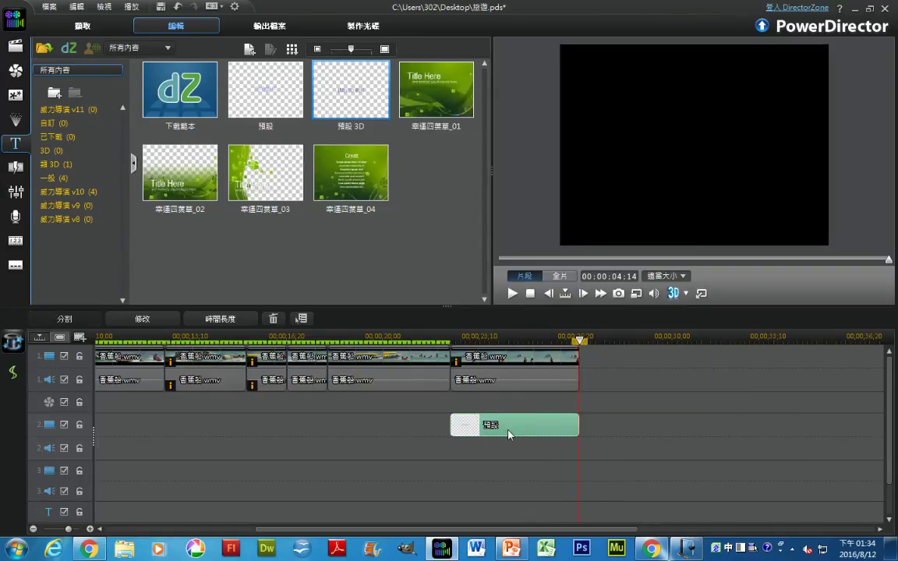
Step: Edit the title on track 2 and replace its text with 工作人員
double_click(509, 433)
double_click(527, 221)
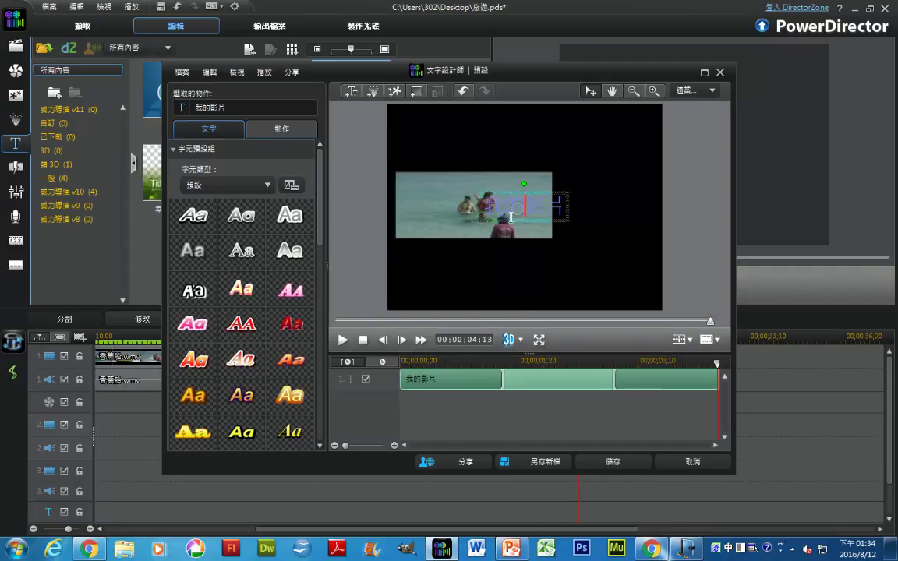
left_click_drag(486, 207, 564, 207)
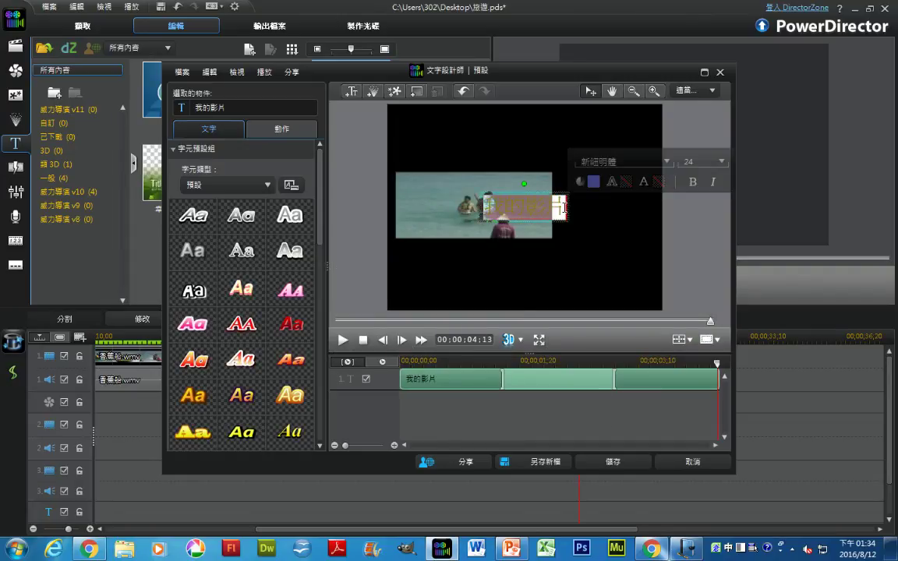
type("工戶")
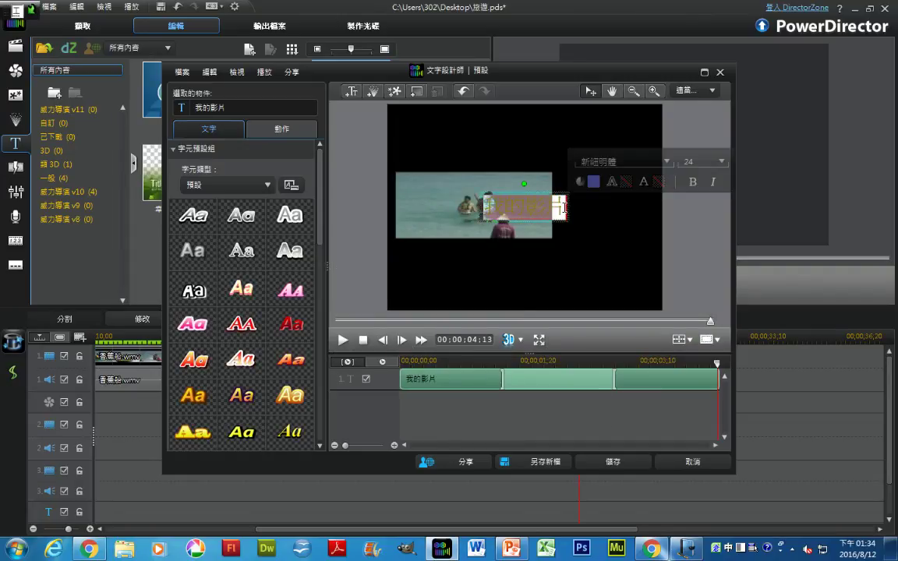
key("BackSpace")
key("BackSpace")
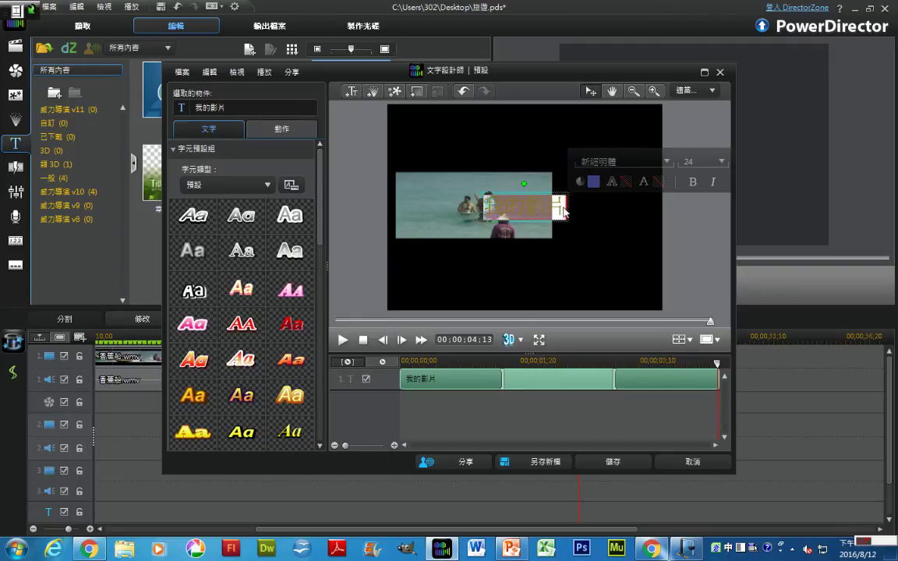
type("工作人員")
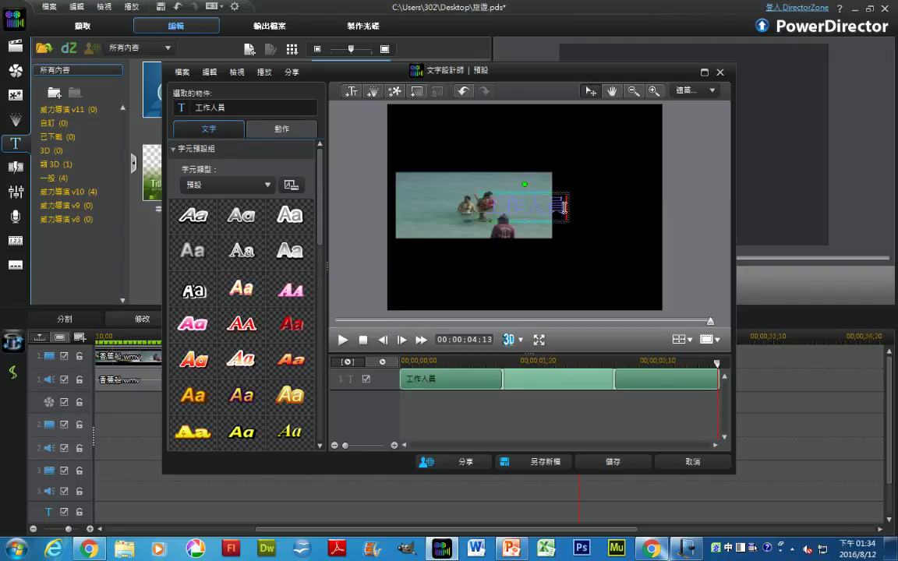
Step: Turn on the TV safe zone and position the 工作人員 title within it, to the upper right of the video
left_click_drag(544, 194, 600, 169)
left_click(707, 340)
mouse_move(737, 363)
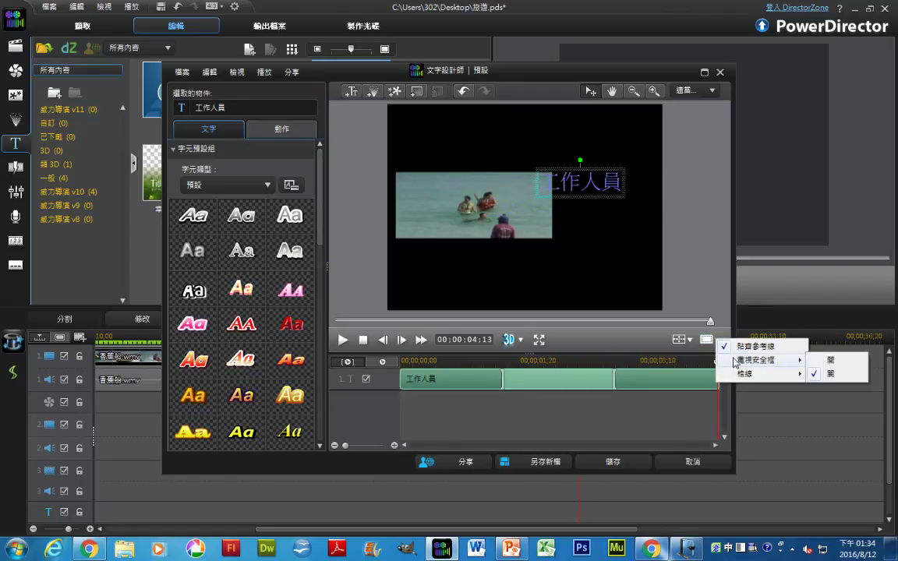
left_click(826, 361)
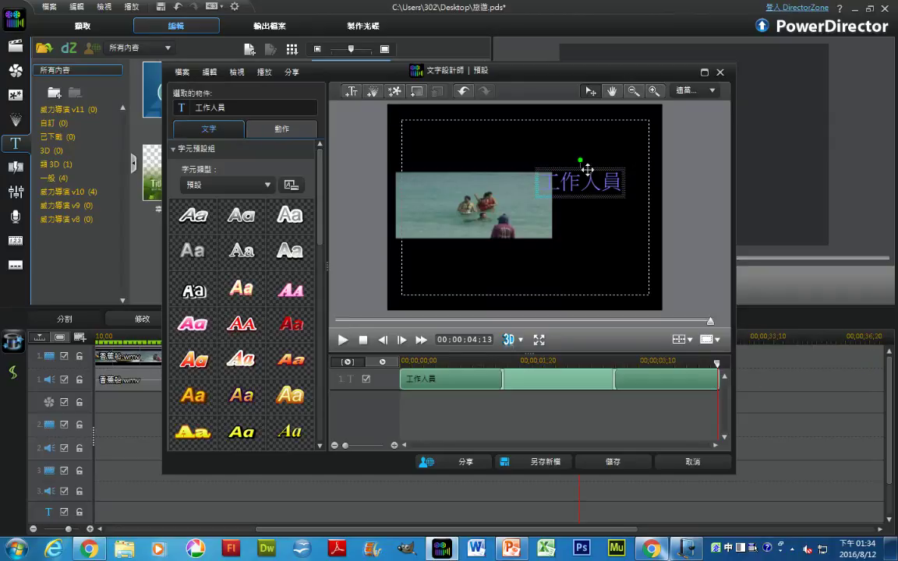
left_click_drag(586, 170, 601, 159)
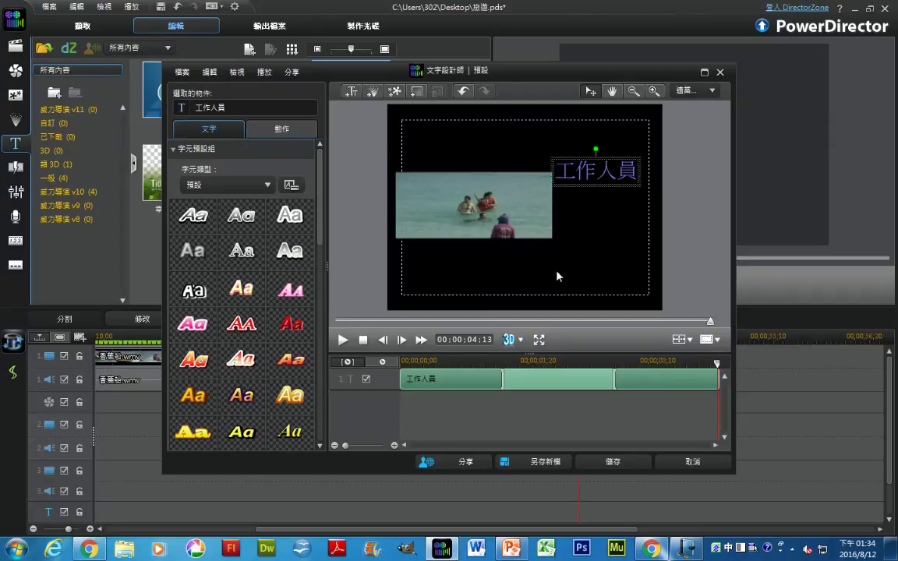
Step: Set the title text colour to white and its font to 微軟正黑體
left_click(176, 149)
left_click(192, 169)
left_click(281, 218)
left_click(435, 271)
left_click(331, 350)
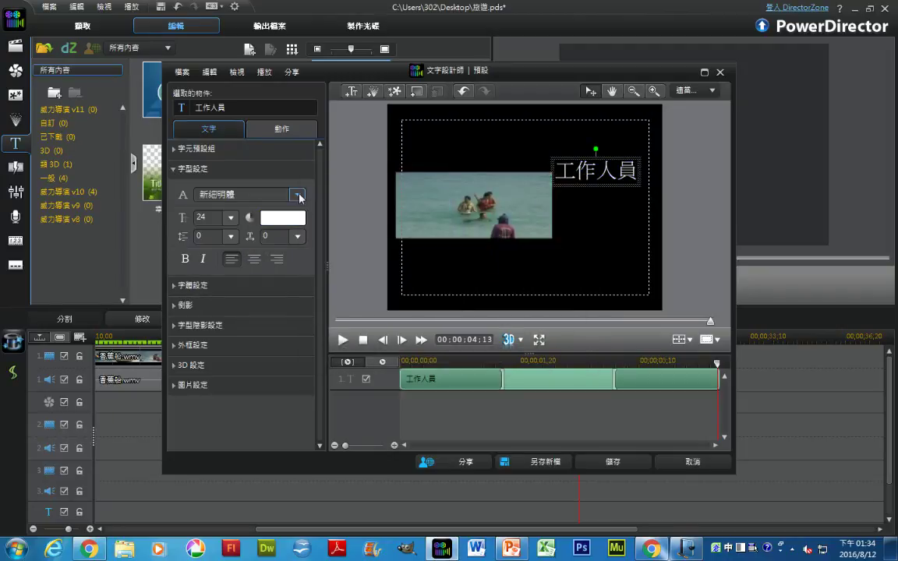
left_click(299, 197)
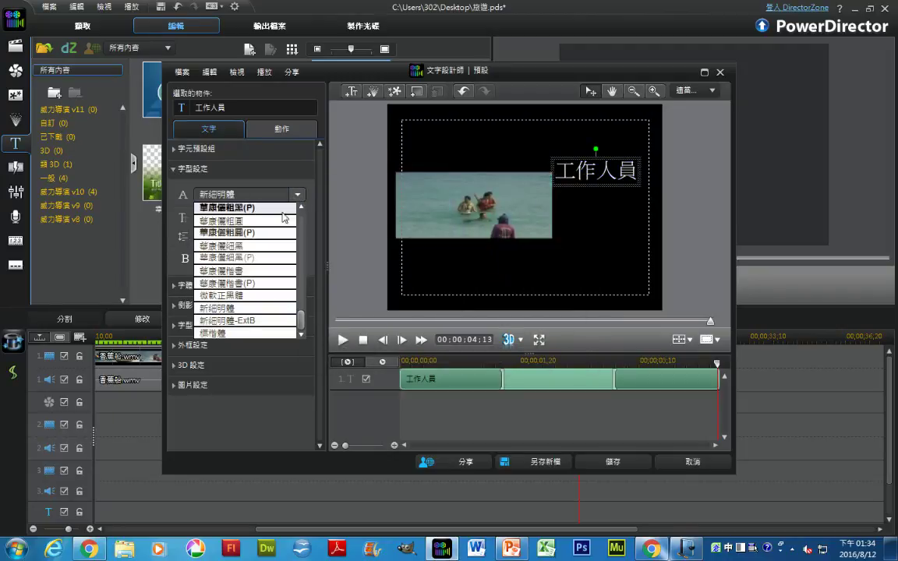
left_click(263, 296)
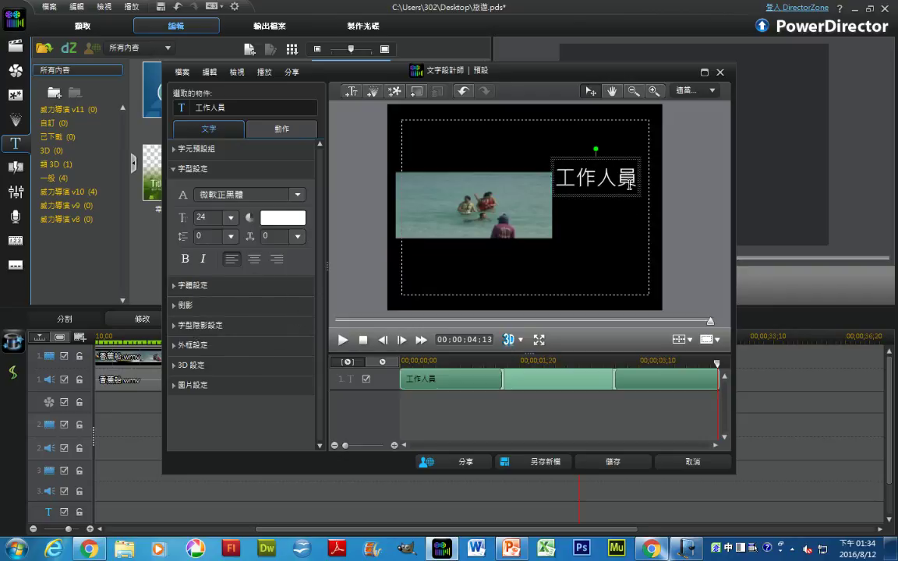
Step: Add a second line below the heading reading 打掃..... followed by the crew member's name
key("Return")
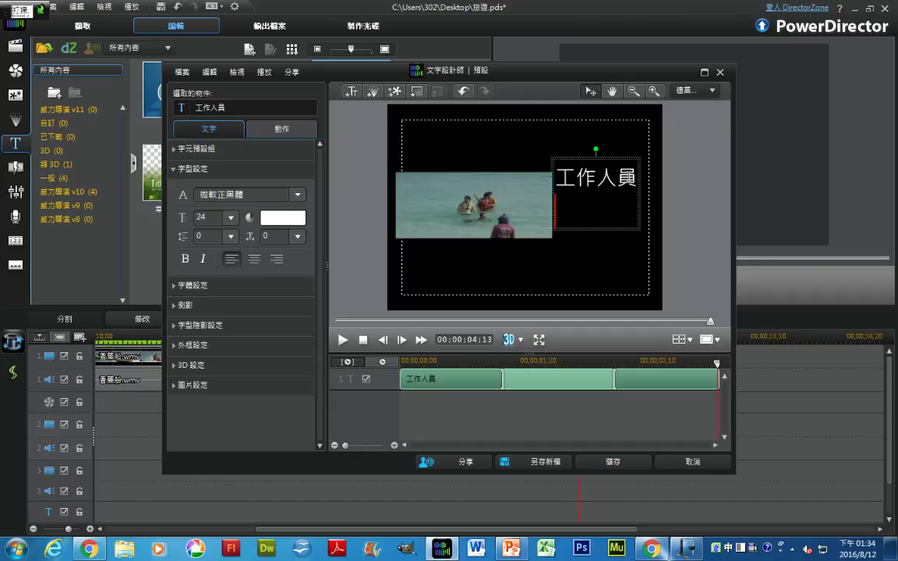
type("打掃.....")
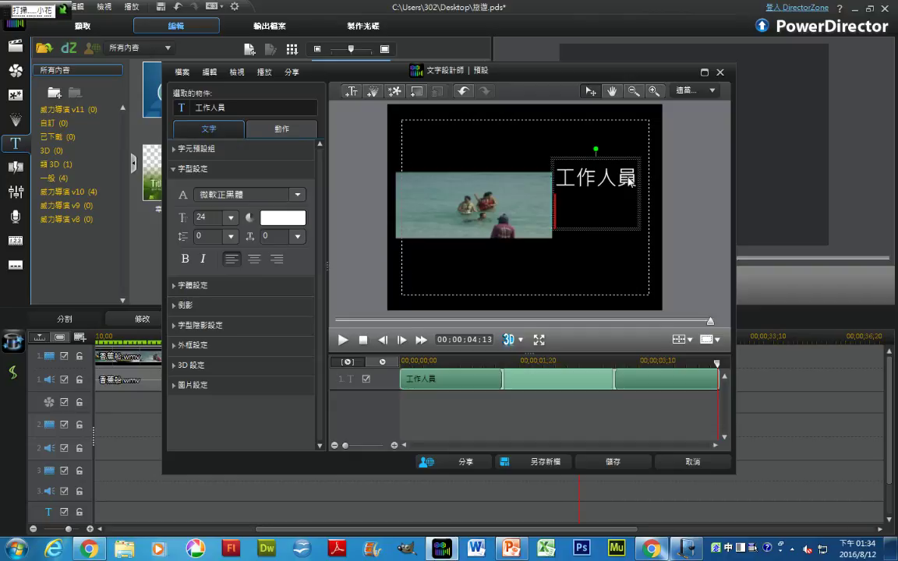
type("小花")
Step: Right-align the credits at font size 20 and reposition them beside the video, inside the safe zone
left_click_drag(617, 157, 601, 145)
left_click(276, 264)
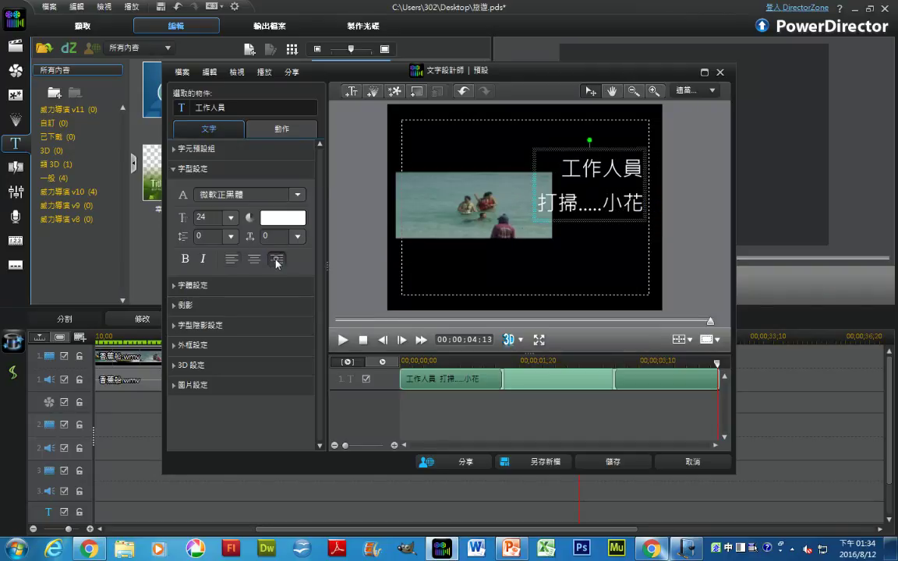
left_click(230, 218)
left_click(201, 245)
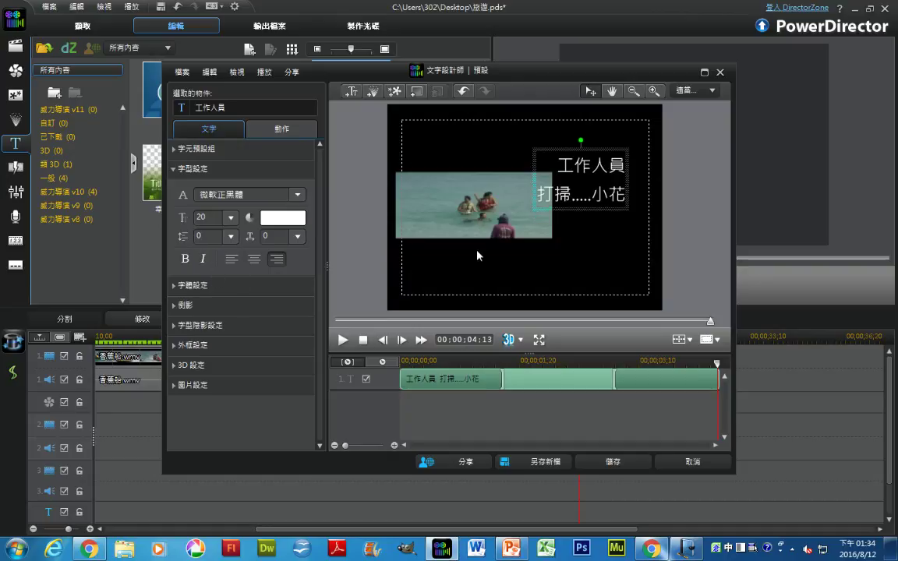
left_click_drag(608, 149, 624, 151)
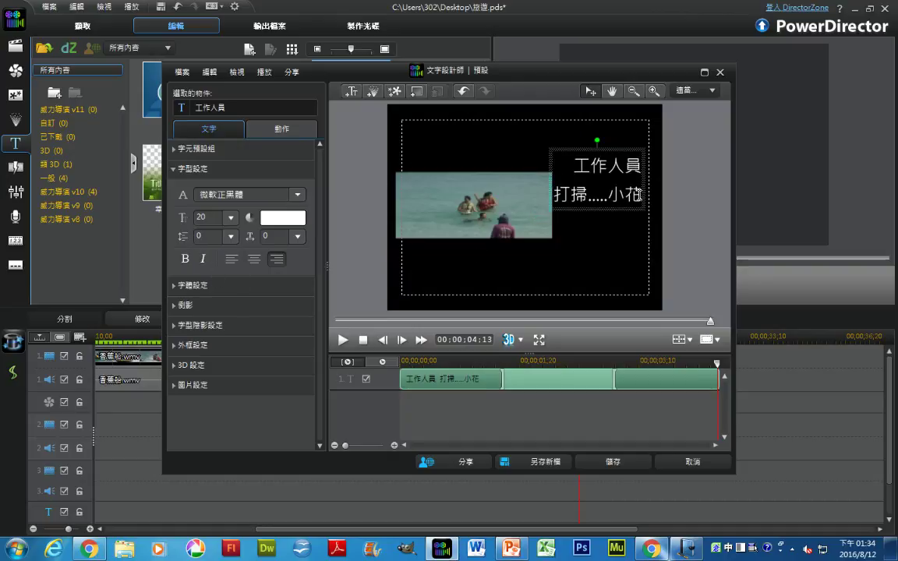
Step: Copy the 打掃 credit line and paste it repeatedly on new lines to build a long credits list
left_click_drag(642, 195, 549, 197)
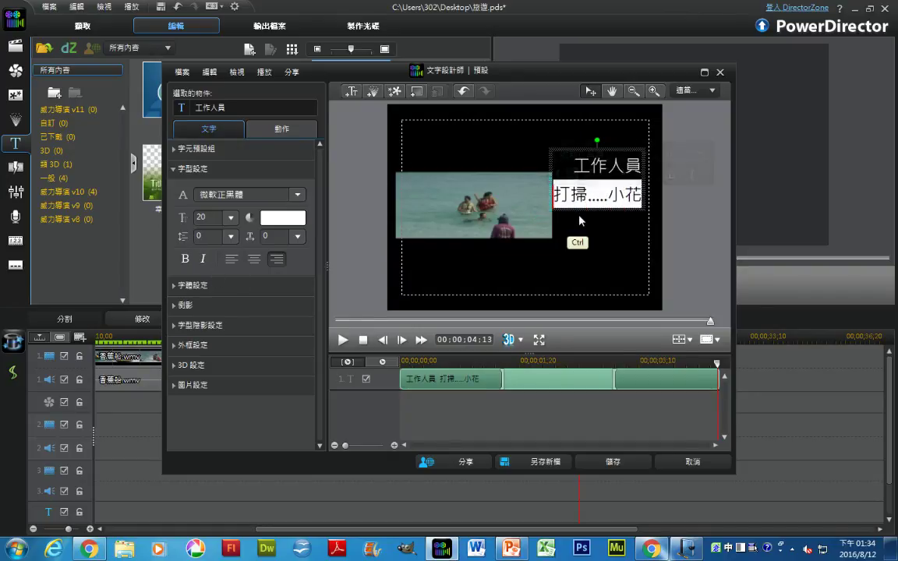
key("ctrl+c")
left_click(637, 206)
key("Return")
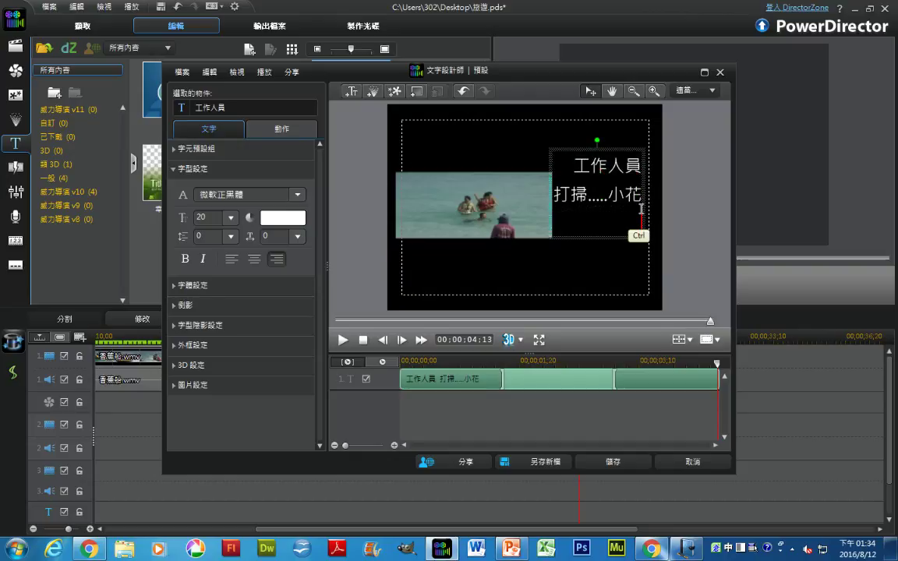
key("ctrl+v")
key("Return")
key("ctrl+v")
key("Return")
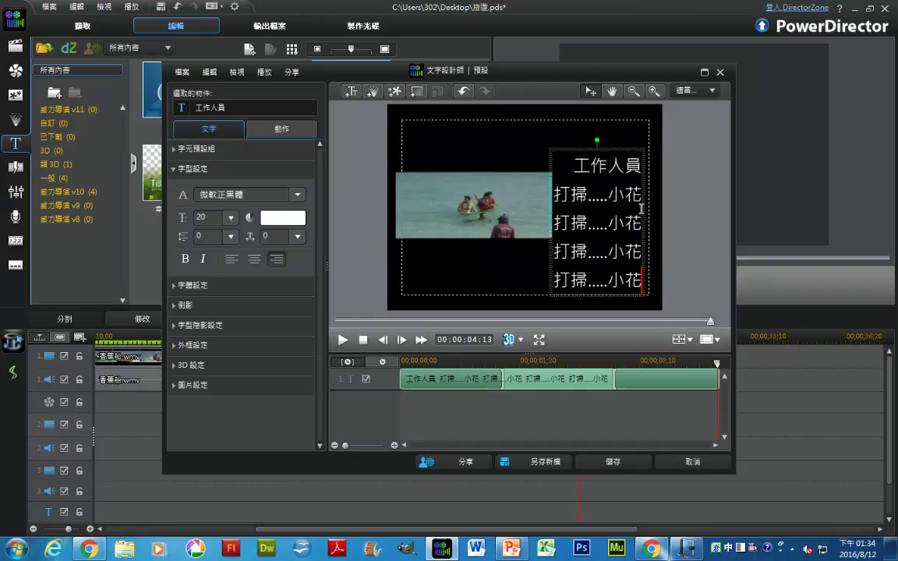
key("ctrl+v")
key("Return")
key("ctrl+v")
key("Return")
key("ctrl+v")
key("Return")
key("ctrl+v")
key("Return")
key("ctrl+v")
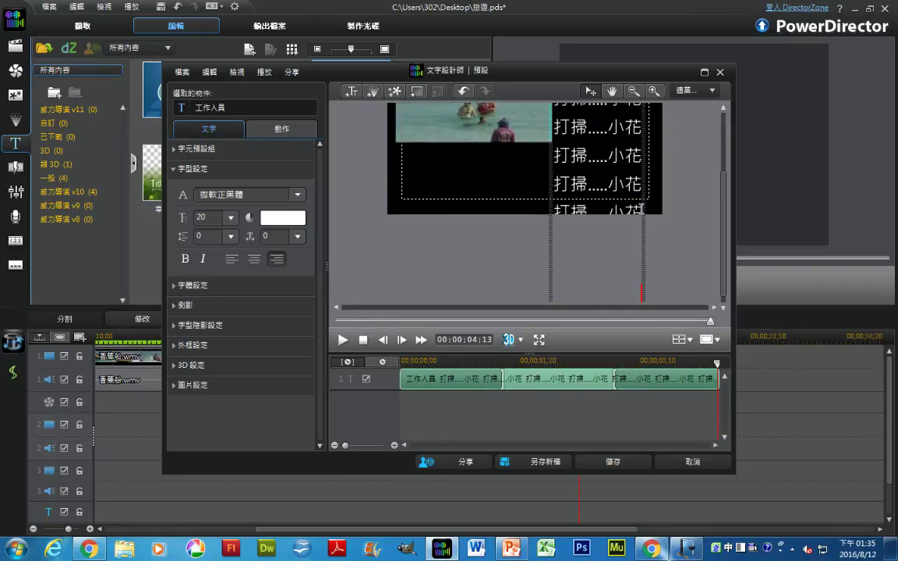
Step: Paste another 打掃 credit line at the end of the list and insert line breaks
key("ctrl+v")
key("Return")
key("Return")
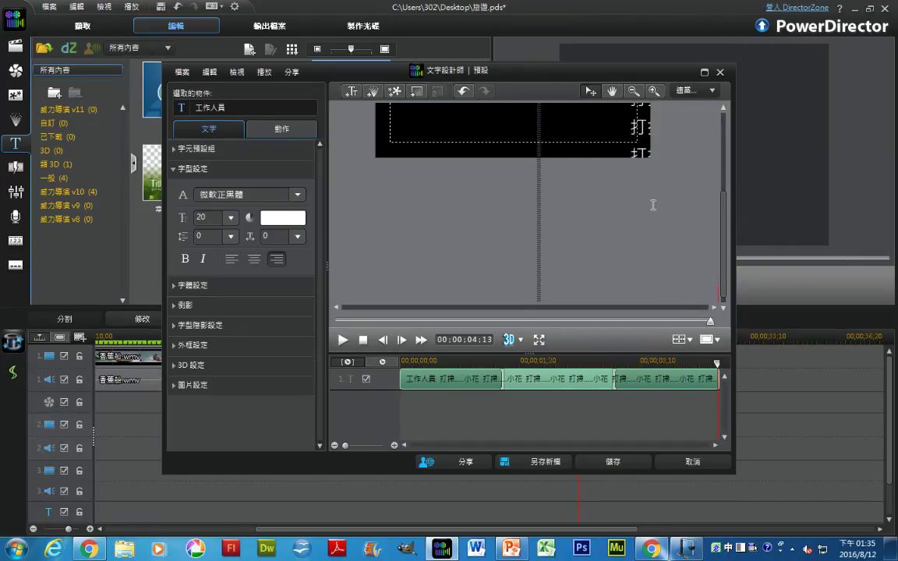
left_click(658, 277)
key("Return")
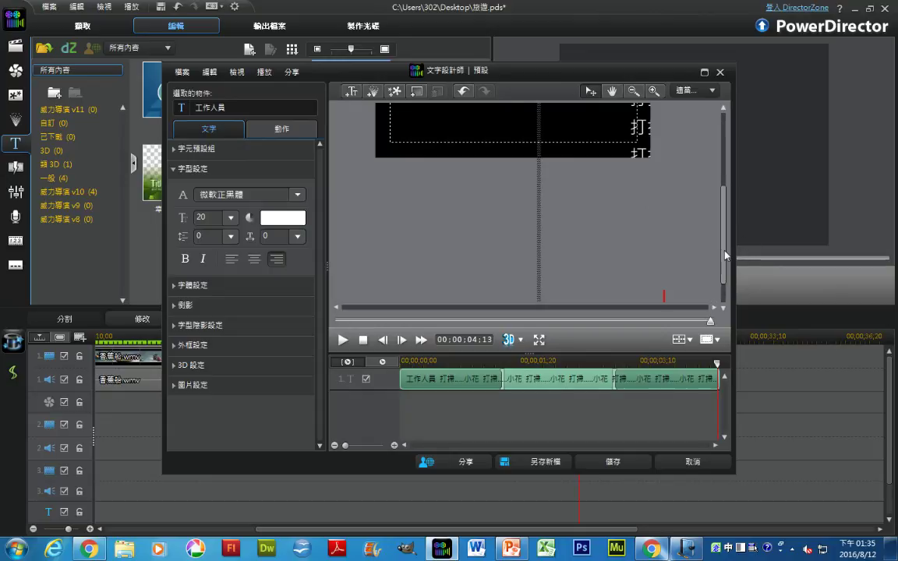
scroll(666, 264, "down", 1)
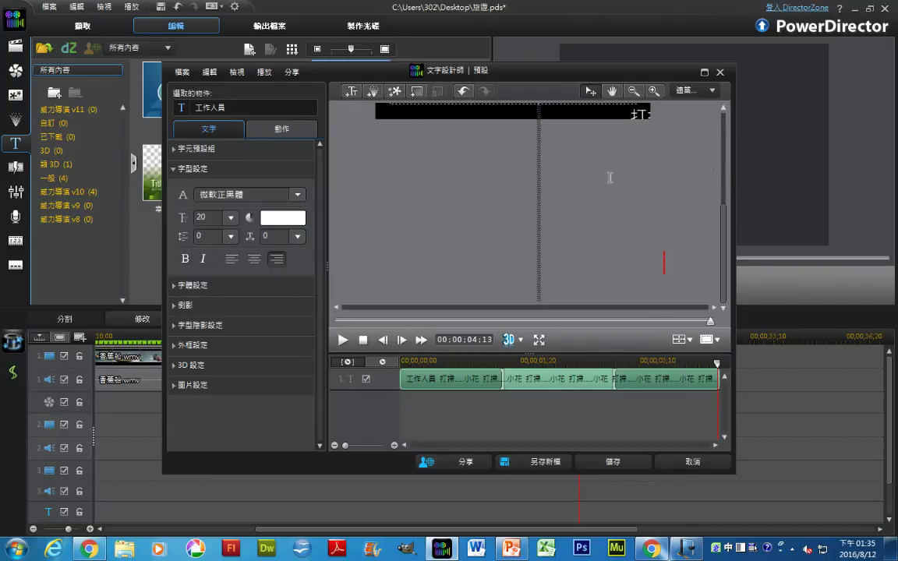
Step: Split the merged 打掃 credits onto separate lines and move the credits block back beside the video, inside the safe zone
left_click_drag(724, 222, 567, 114)
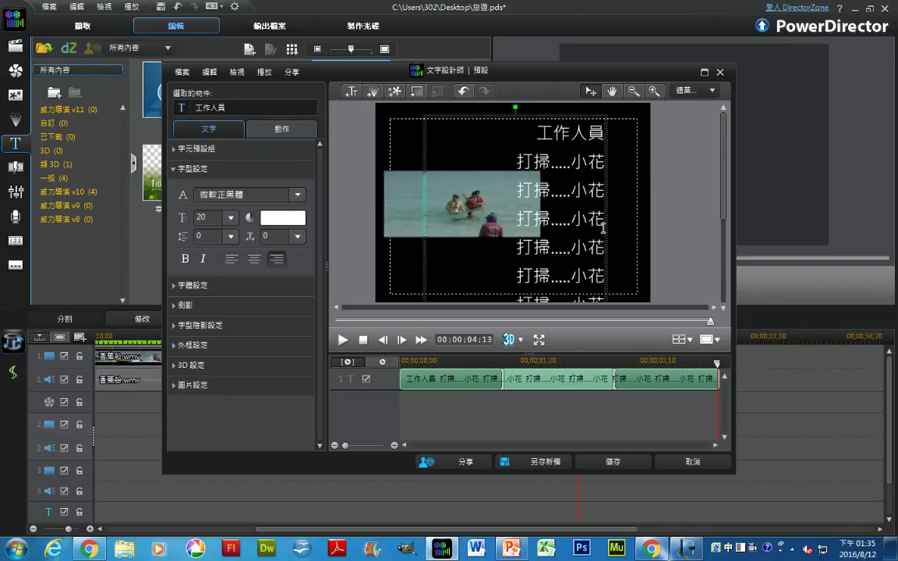
left_click_drag(607, 239, 609, 134)
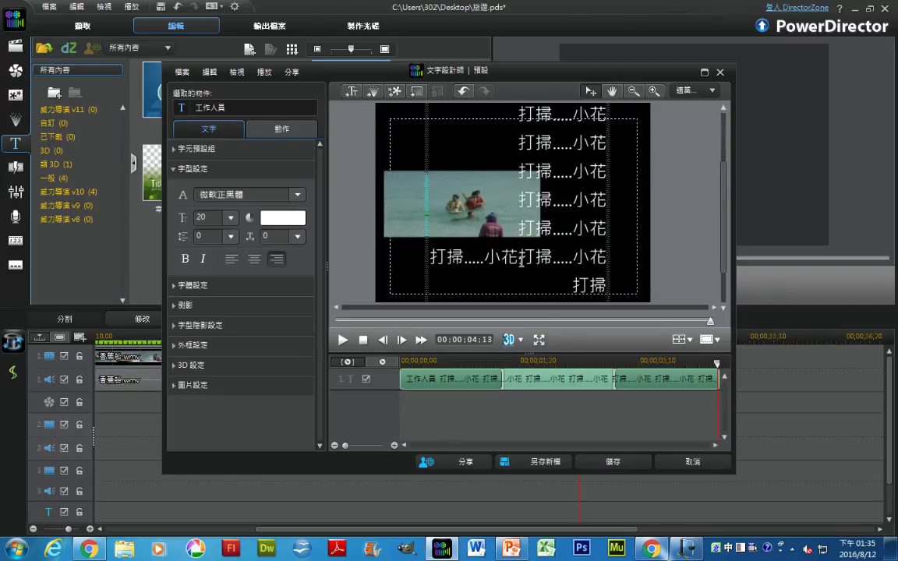
key("Return")
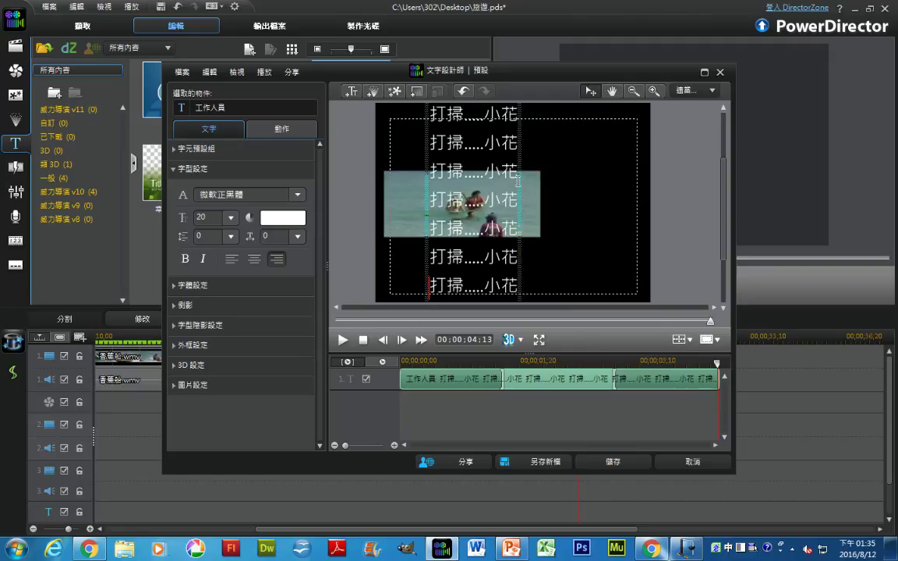
left_click_drag(519, 186, 630, 291)
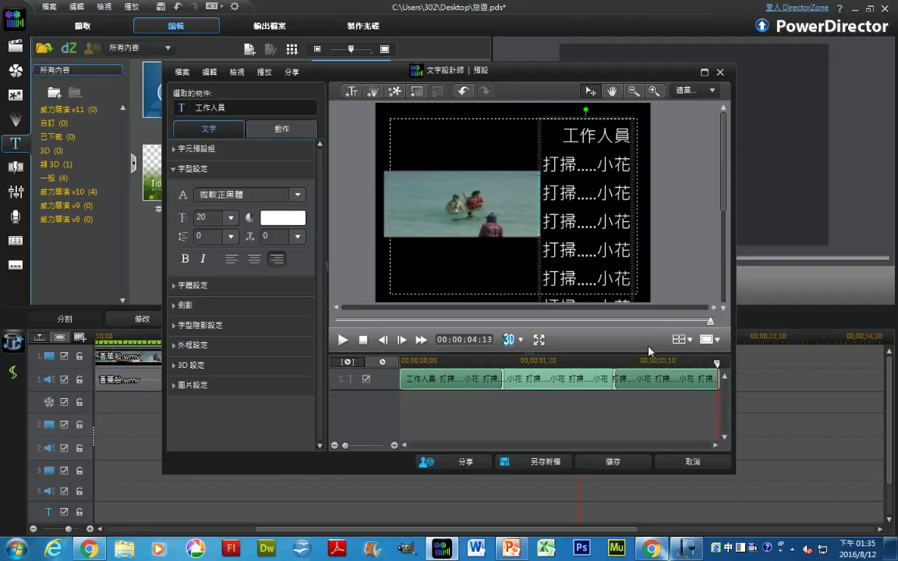
Step: Centre-align the credits text, nudge it slightly upward and apply the 向上捲動 starting effect
left_click(253, 259)
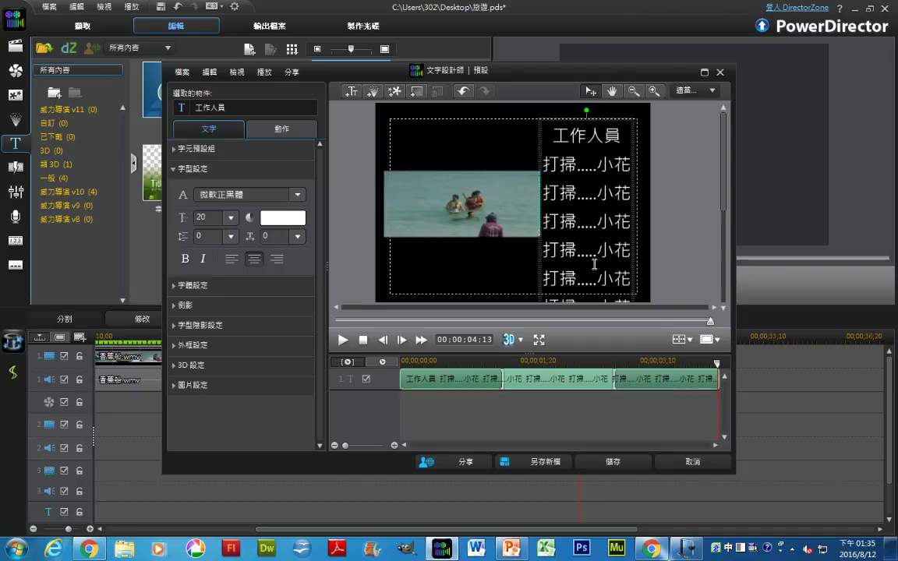
left_click(341, 341)
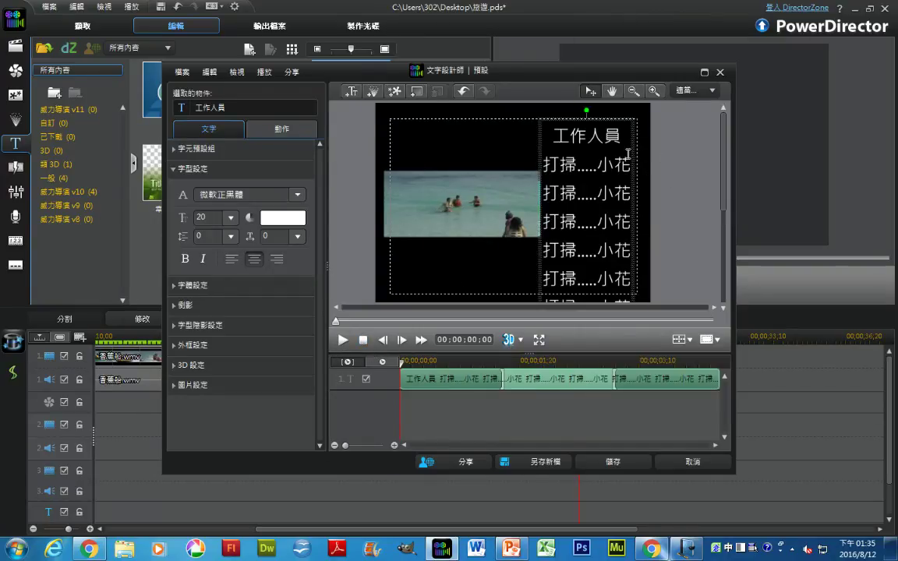
left_click_drag(631, 150, 631, 147)
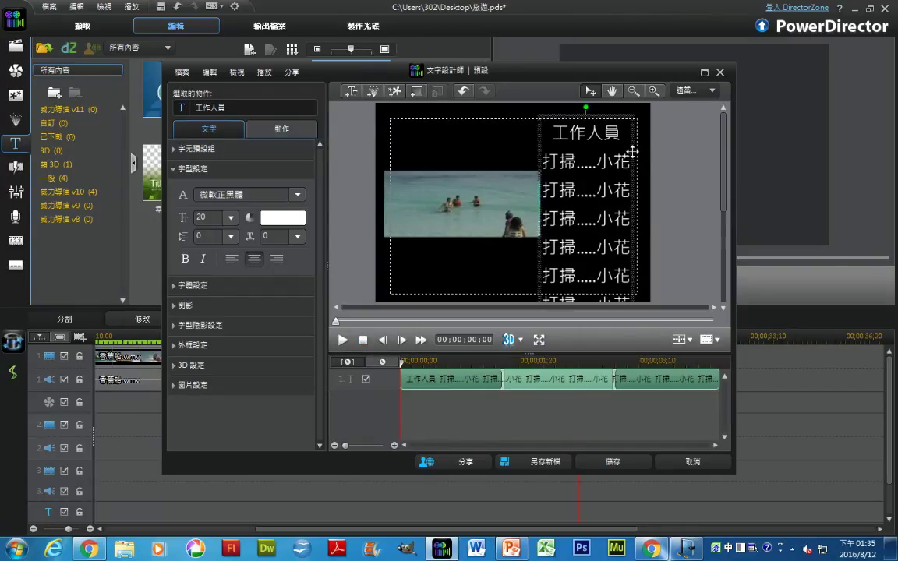
left_click(289, 131)
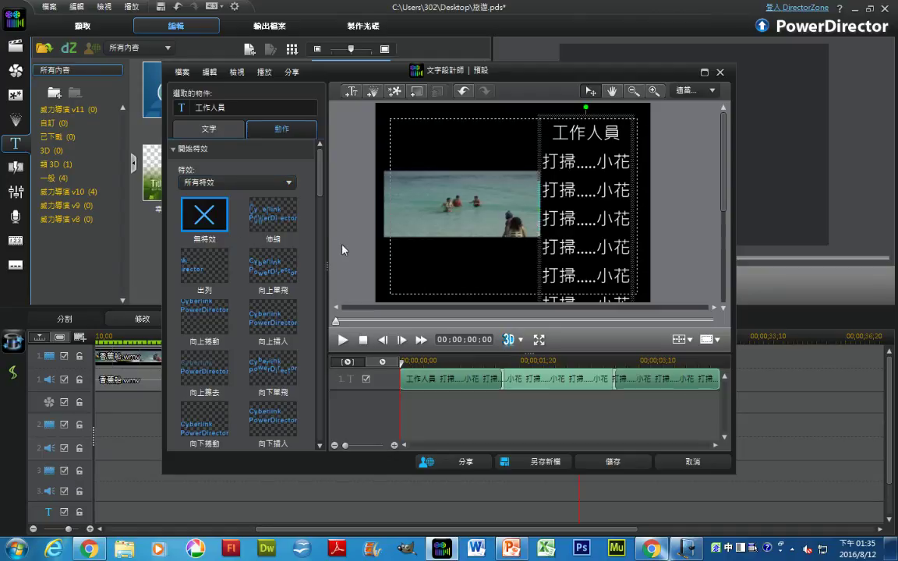
left_click(194, 324)
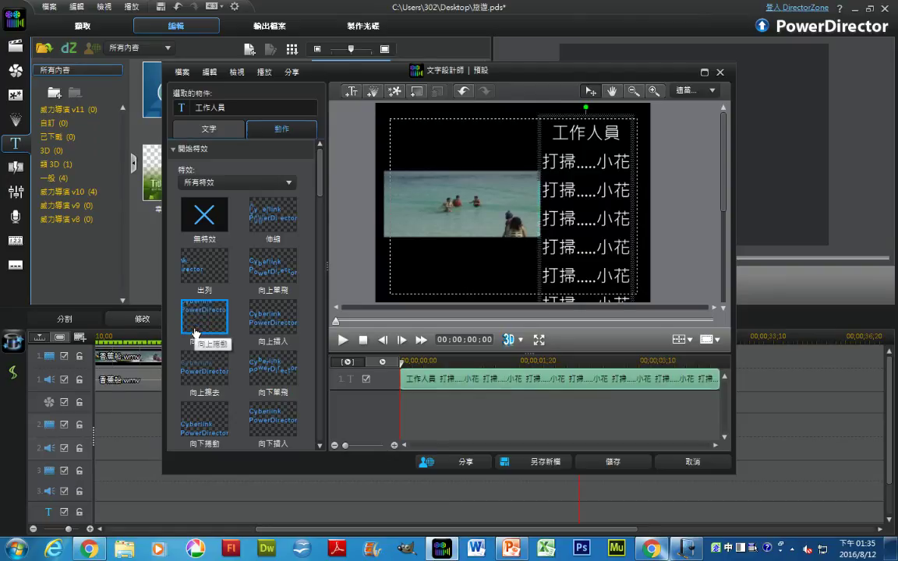
Step: Rejoin the broken last credit line, delete the empty line below it and place the list's end inside the safe zone beside the video
left_click_drag(727, 203, 726, 167)
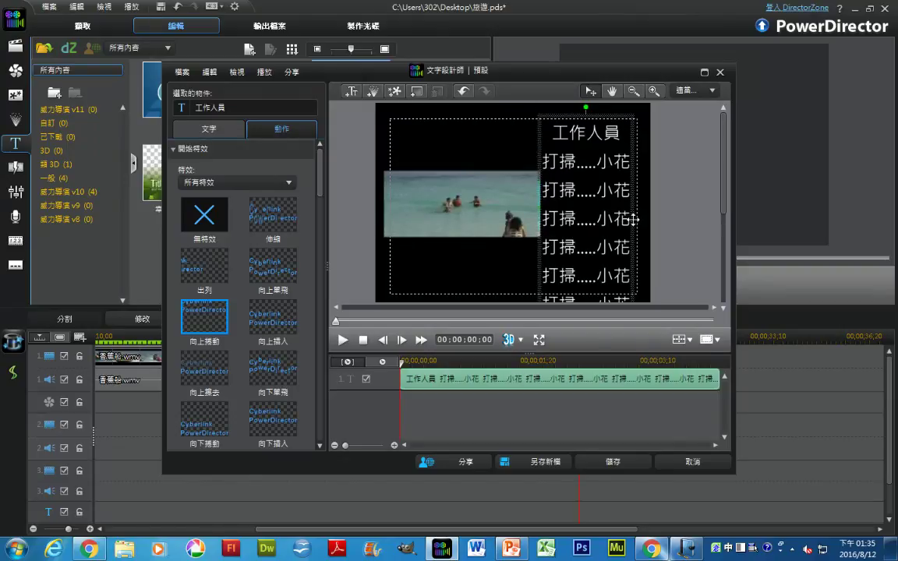
left_click_drag(634, 275, 622, 229)
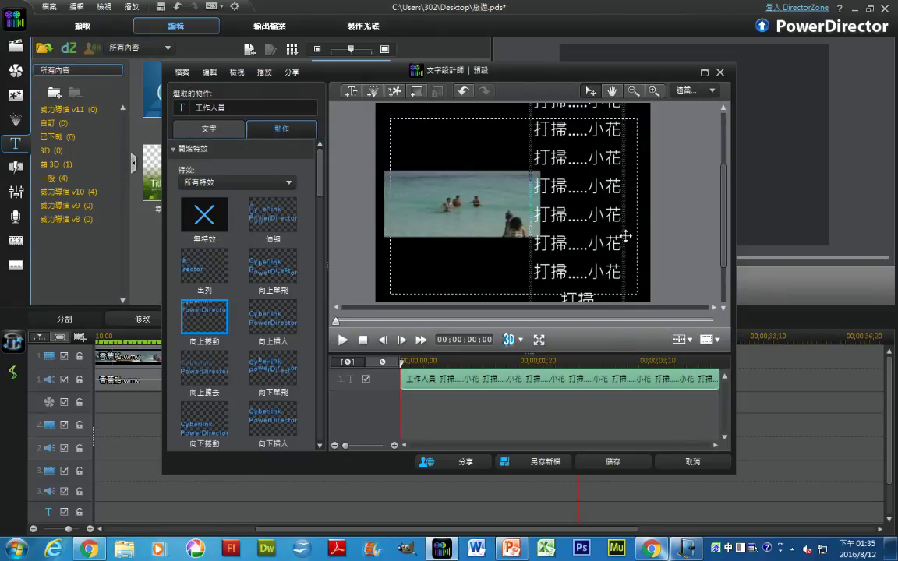
left_click_drag(626, 270, 628, 215)
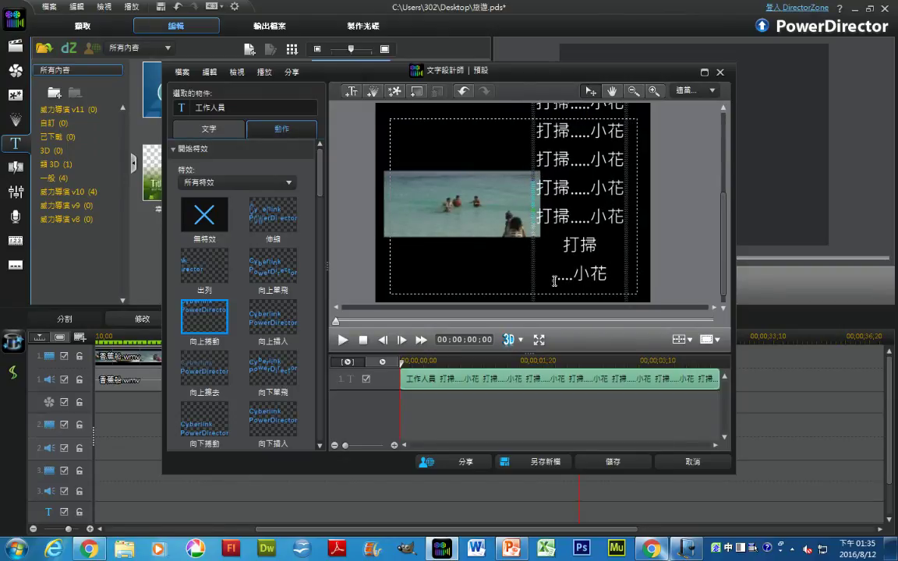
key("BackSpace")
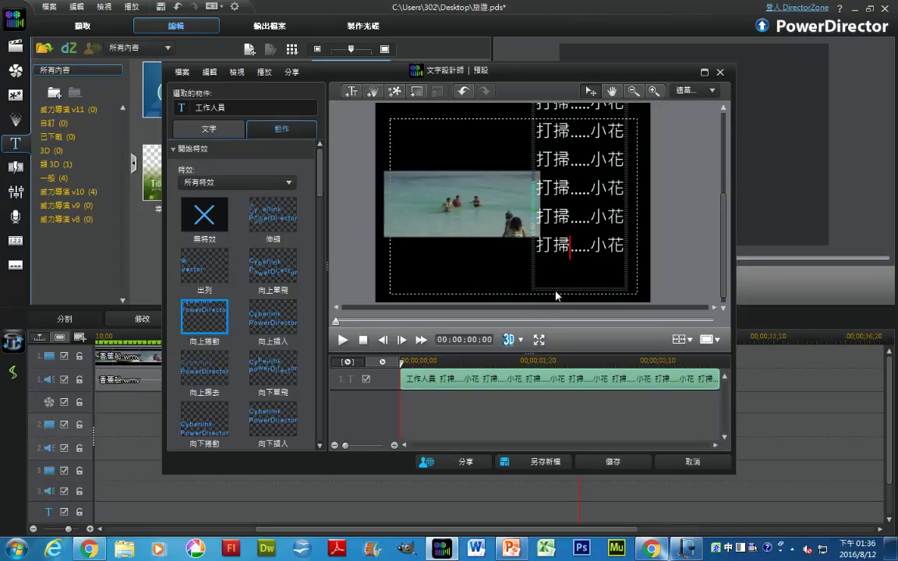
left_click(592, 284)
key("BackSpace")
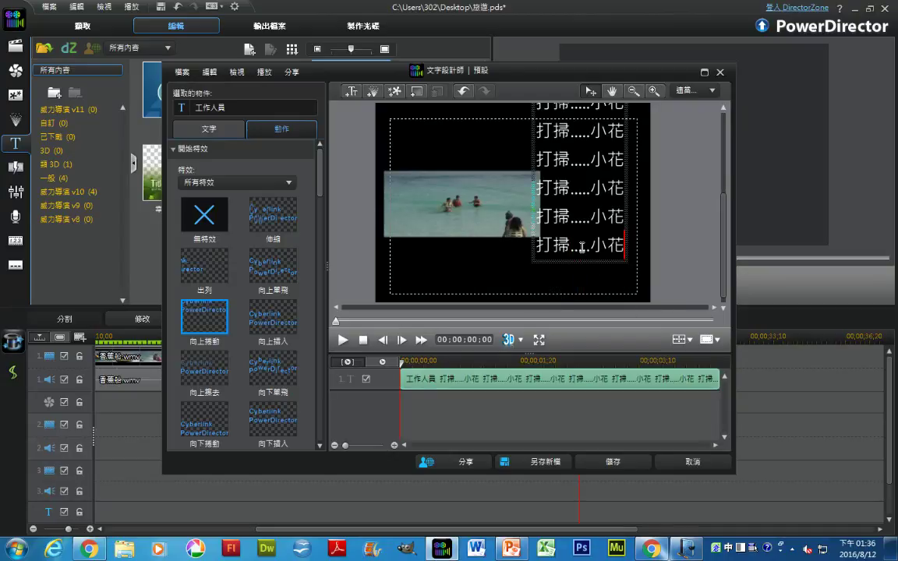
left_click_drag(624, 243, 629, 273)
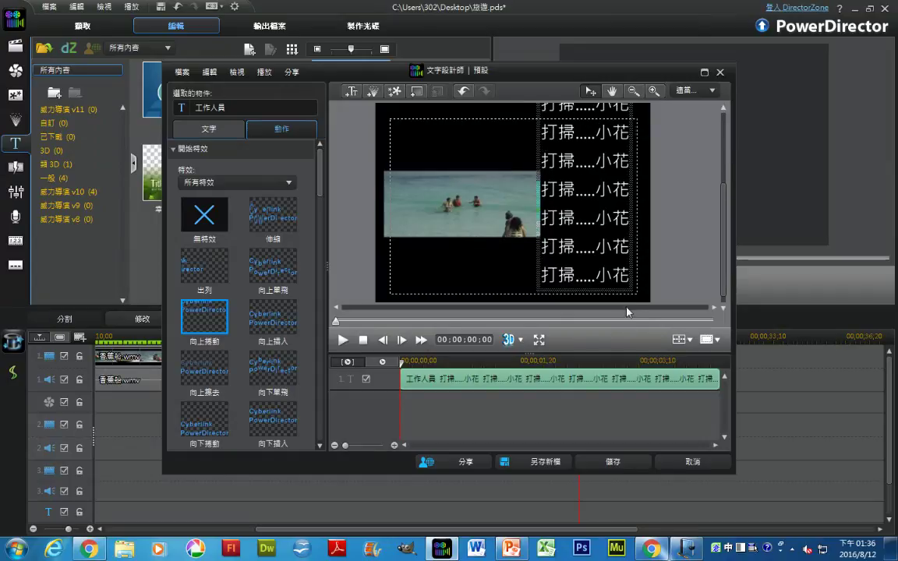
Step: Save the credits title and play the whole movie from the start of the outtake clip
left_click(613, 461)
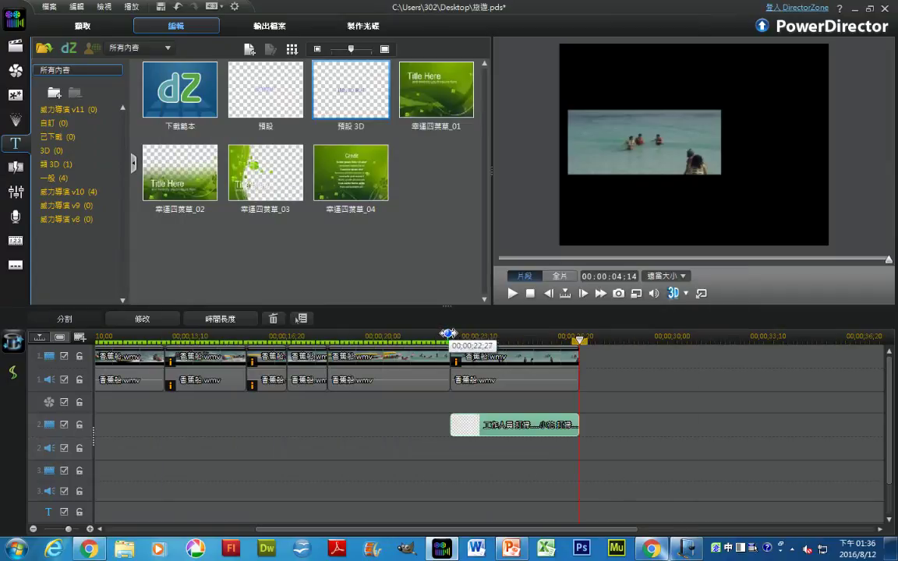
left_click(513, 339)
left_click_drag(503, 350, 451, 360)
left_click(525, 276)
left_click(560, 276)
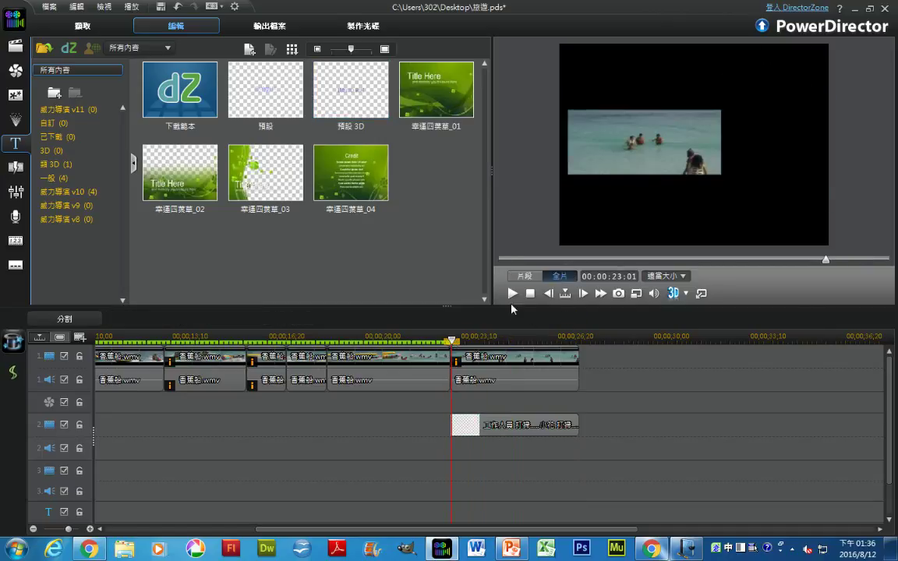
left_click(513, 294)
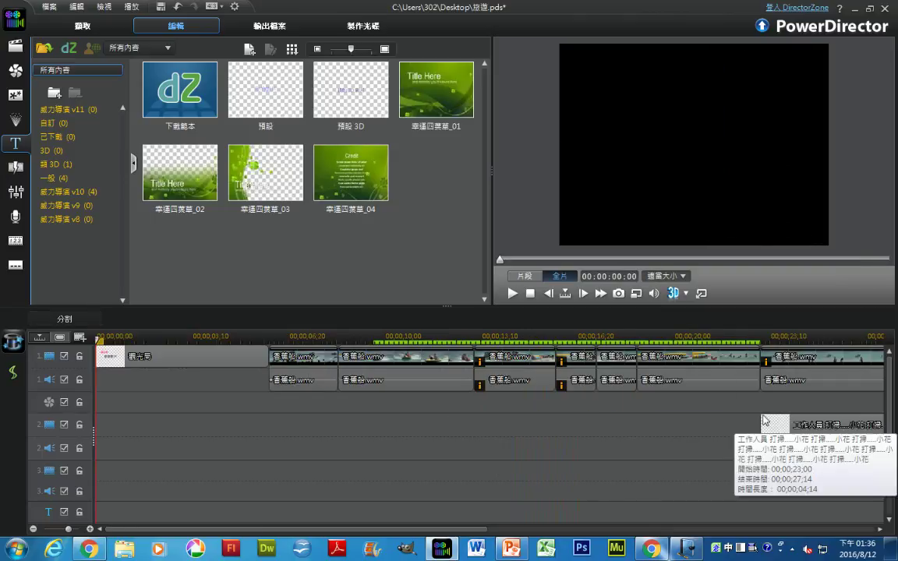
Step: Lengthen the credits title on track 2 to about 26 seconds and play the movie from the outtake clip
left_click_drag(294, 340, 218, 343)
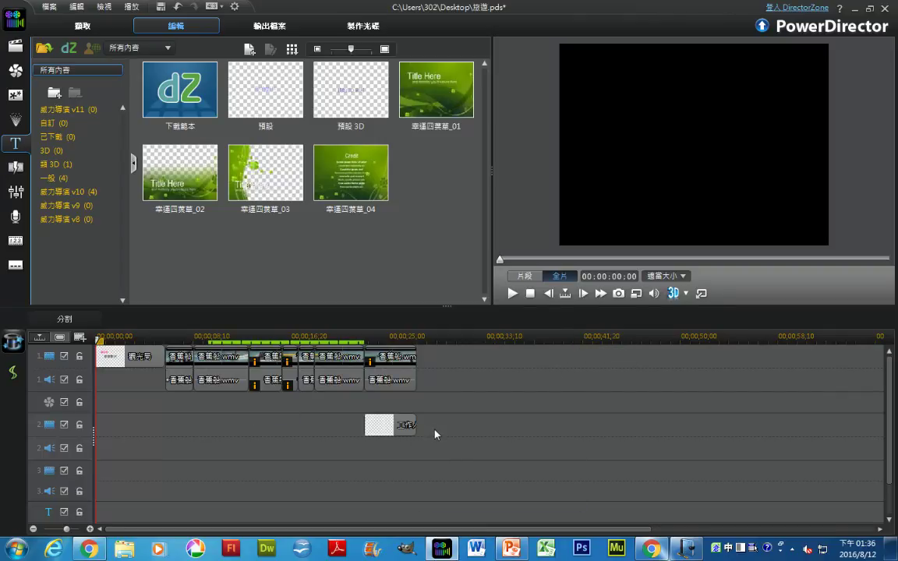
left_click(386, 425)
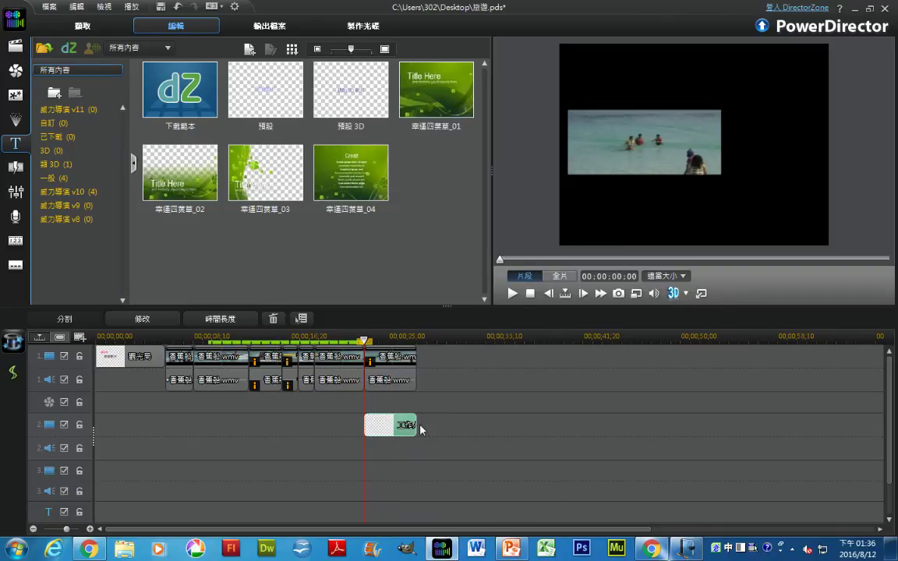
left_click_drag(417, 424, 674, 422)
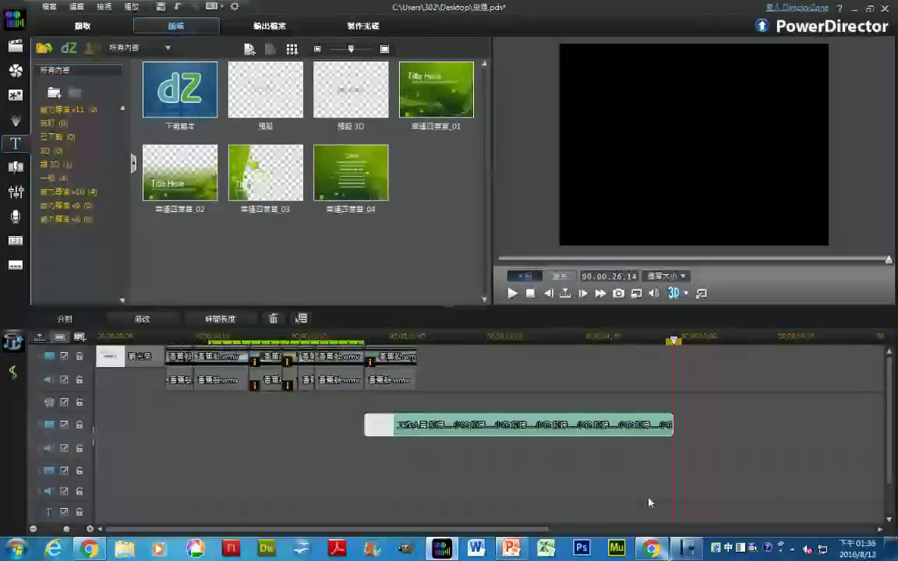
left_click(382, 357)
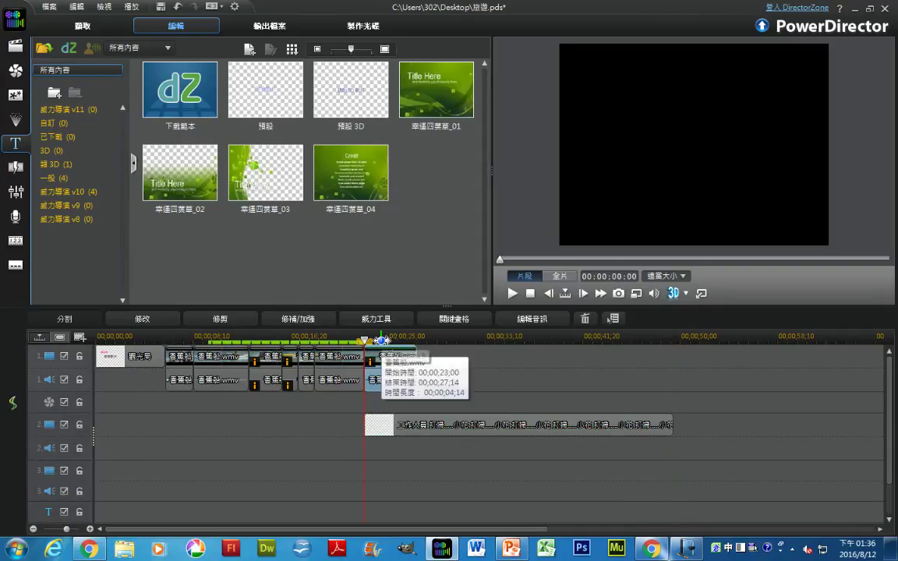
left_click(565, 280)
left_click(512, 293)
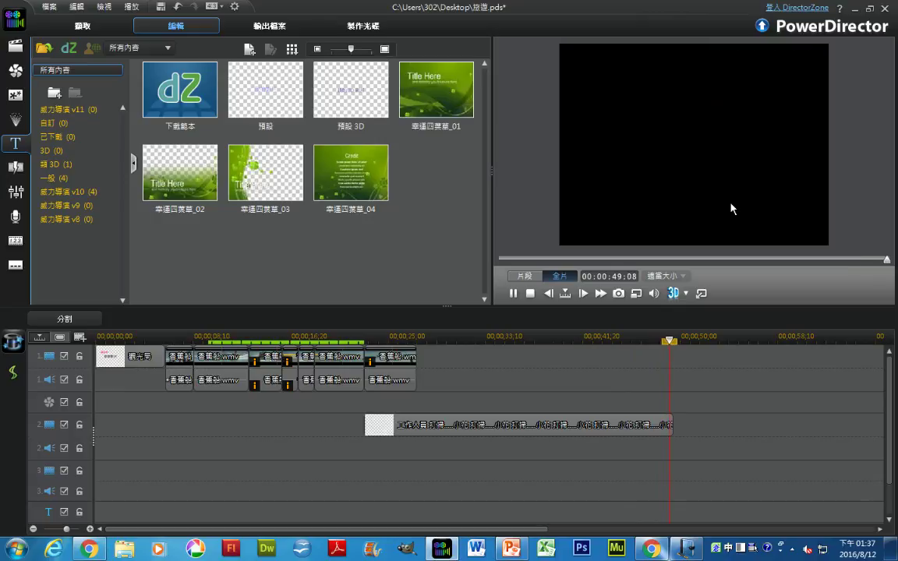
left_click(513, 294)
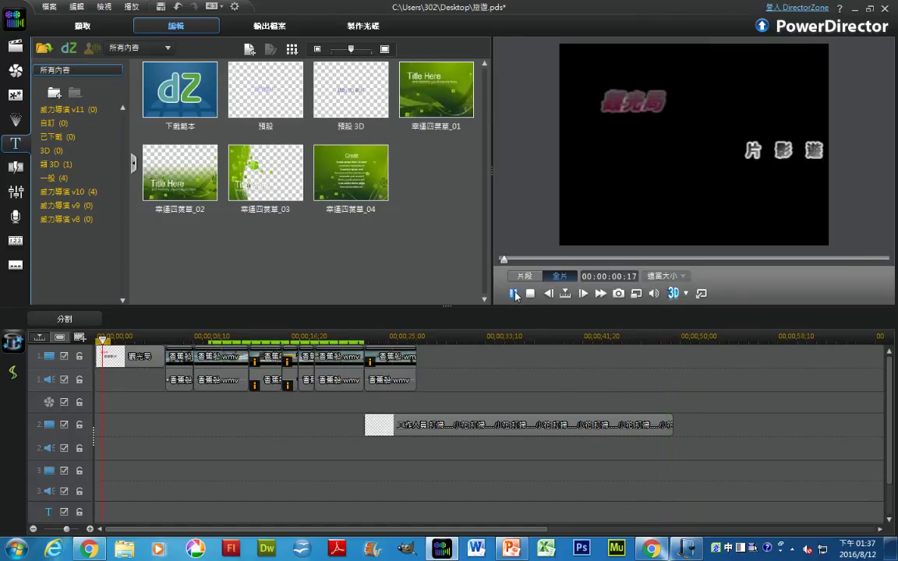
Step: Trim the credits title on track 2 back to the end of the outtake clip
left_click(551, 431)
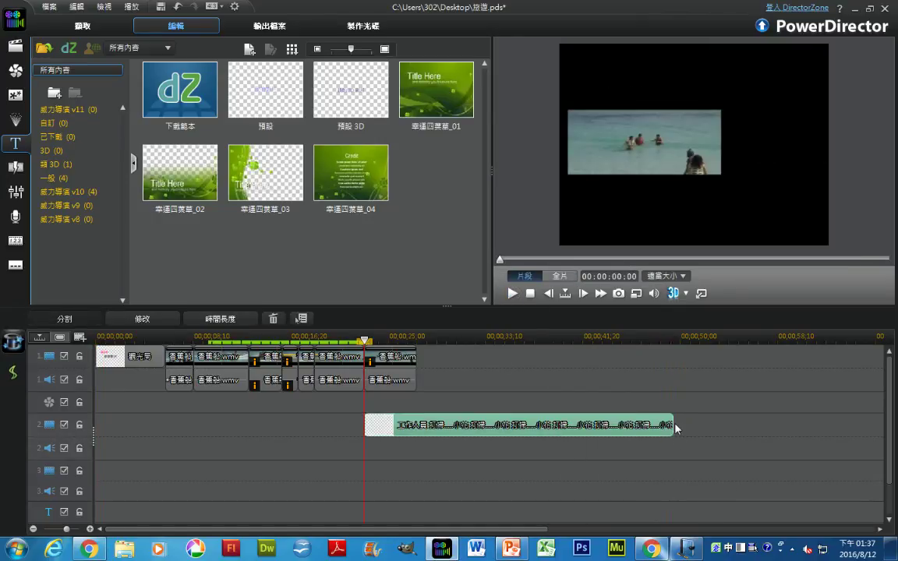
left_click_drag(672, 425, 411, 433)
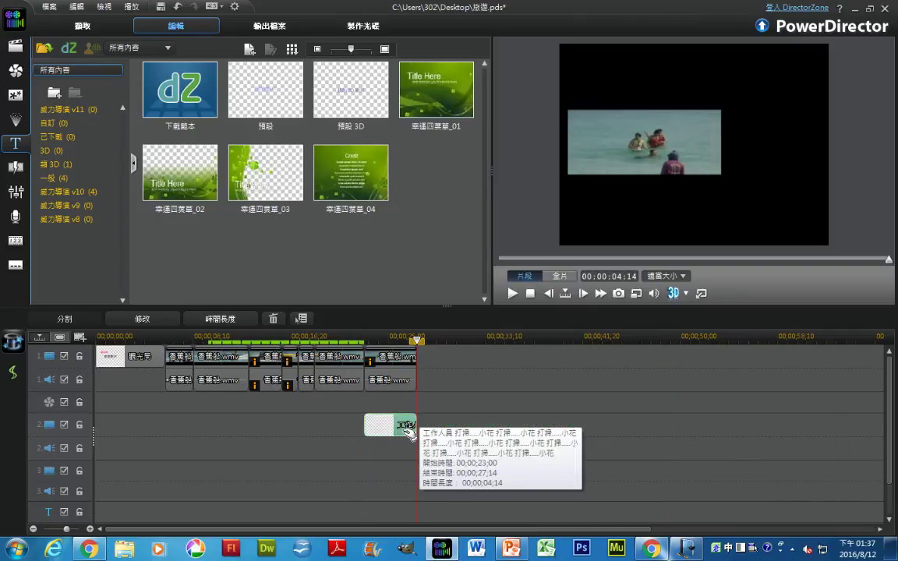
Step: Enlarge the outtake clip in the frame and align it with the frame's left edge
left_click_drag(439, 335, 780, 315)
left_click(380, 356)
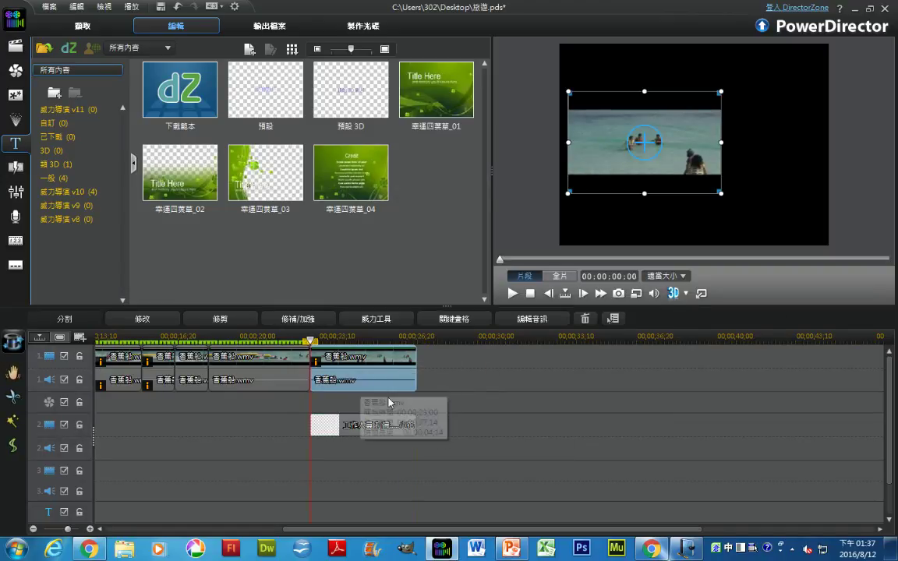
left_click_drag(720, 91, 767, 79)
left_click_drag(673, 148, 666, 150)
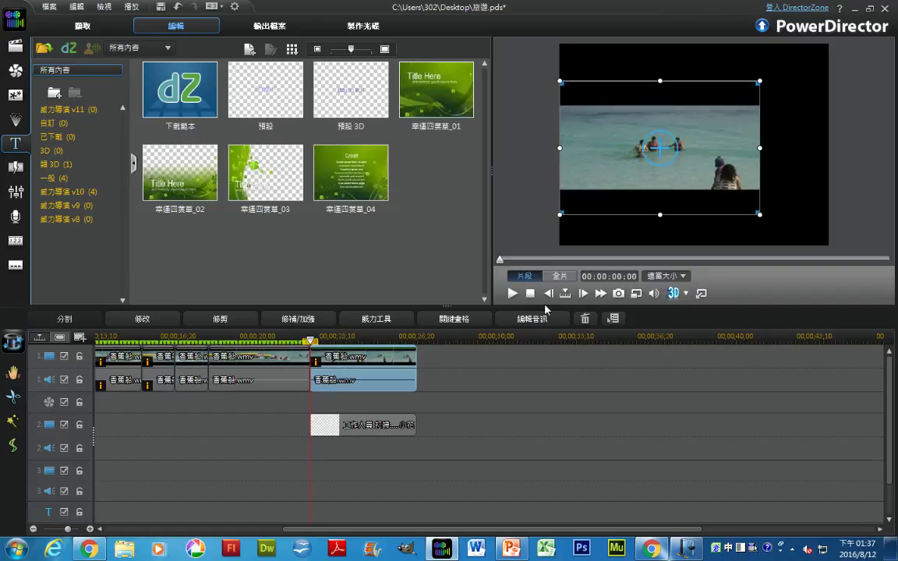
Step: Play the whole movie to check the rolling credits over the enlarged outtake clip, pausing before the end
left_click(563, 276)
left_click(513, 293)
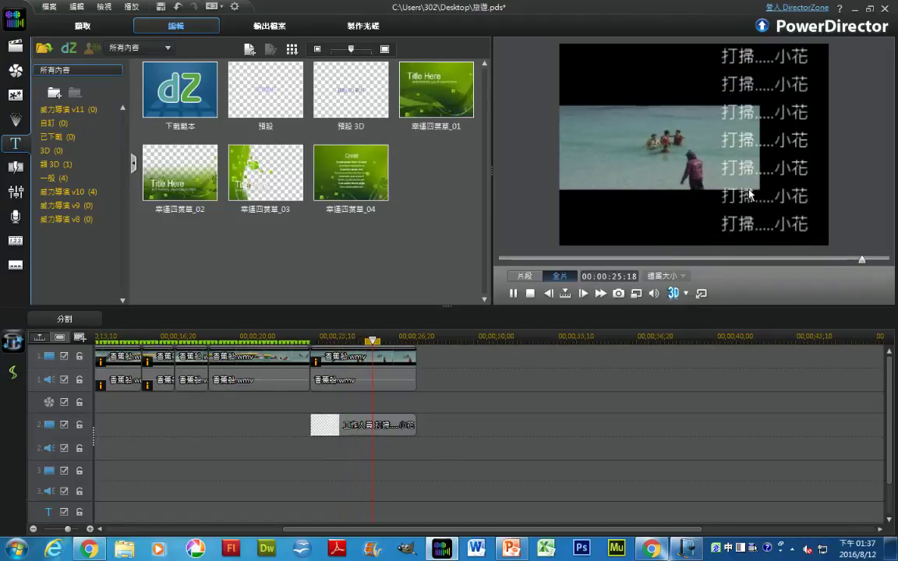
left_click(513, 293)
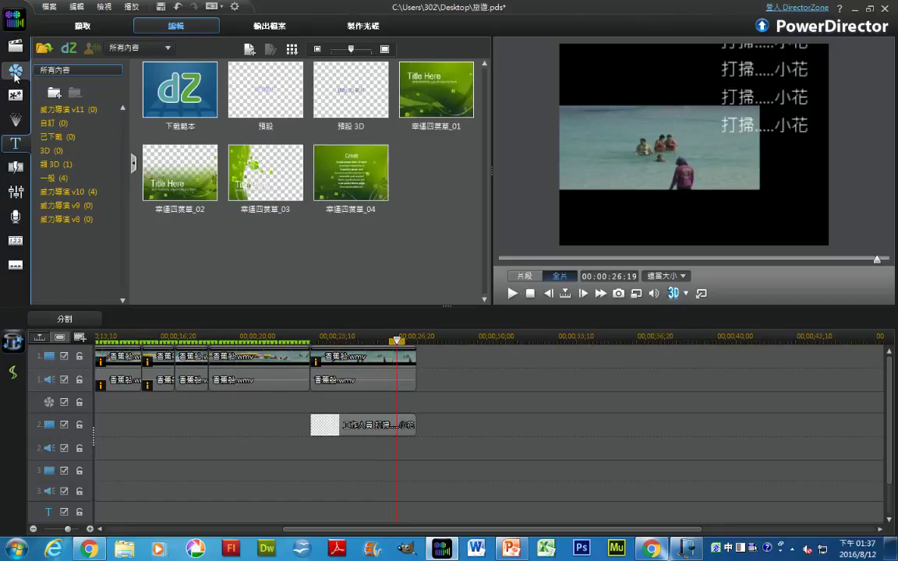
Step: Open the picture-in-picture object library and preview the 蝴蝶 object
left_click(16, 95)
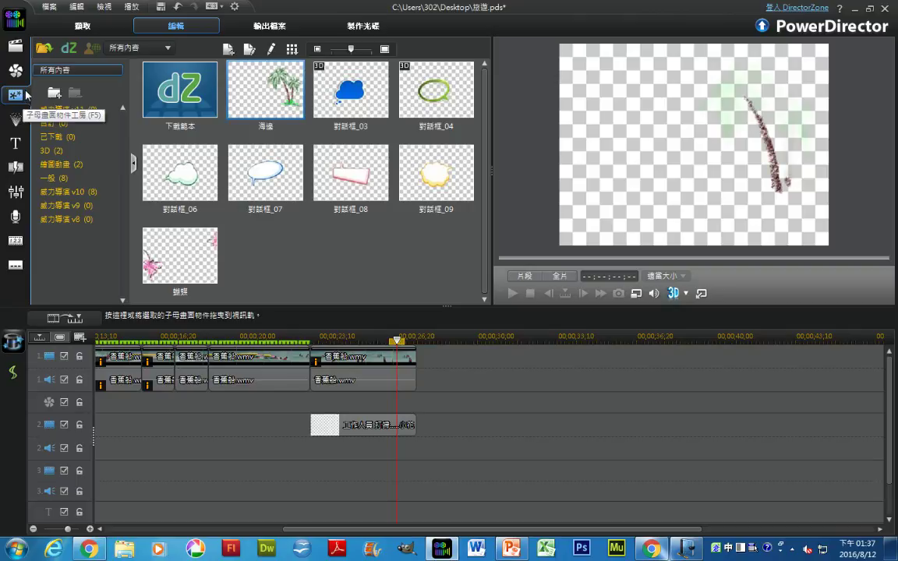
left_click(181, 256)
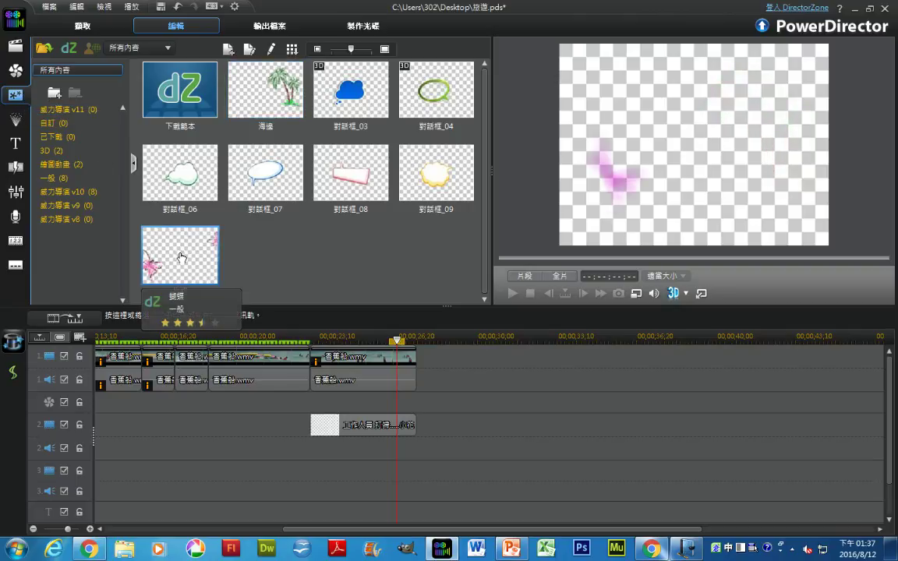
Step: Place the 海邊 palm tree object on track 3 under the credits title and trim it to the outtake clip's end
left_click(281, 111)
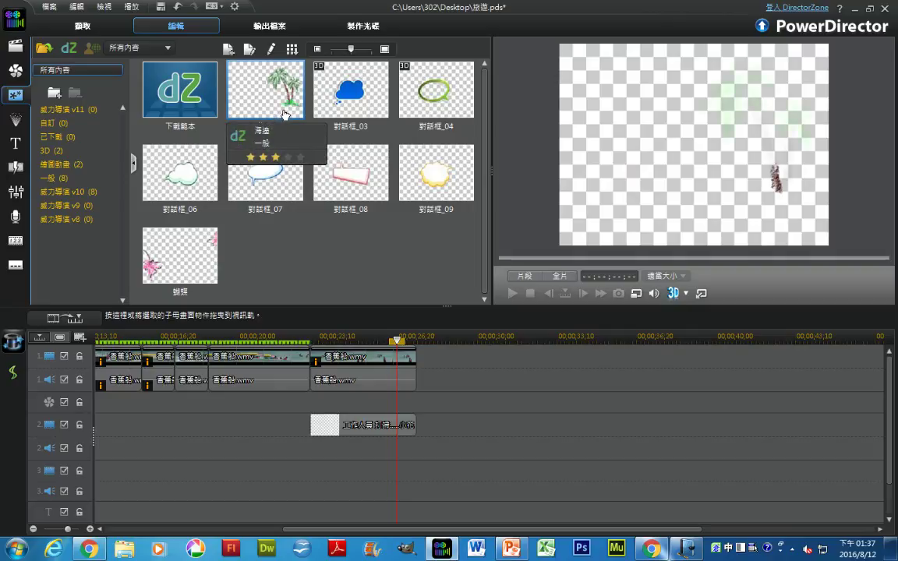
left_click_drag(296, 127, 312, 484)
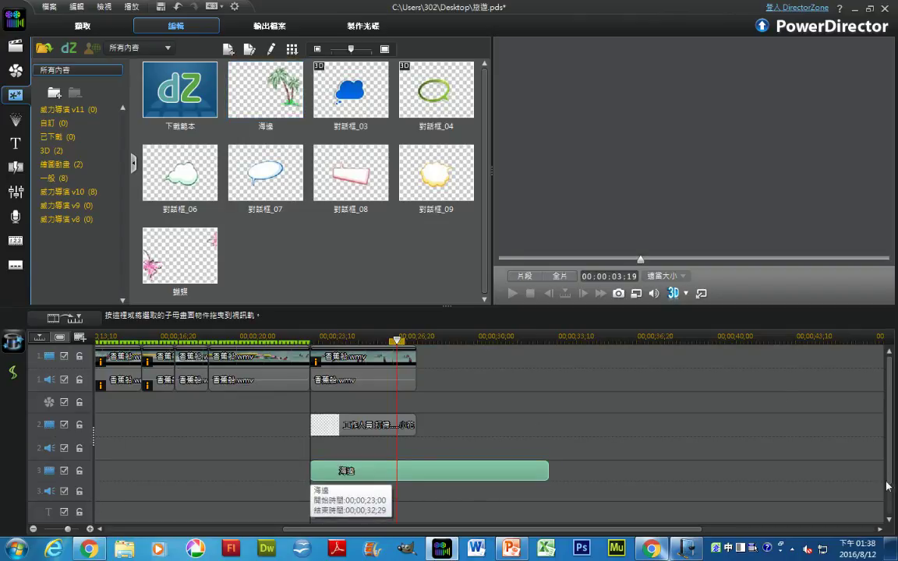
left_click(341, 471)
scroll(366, 436, "down", 2)
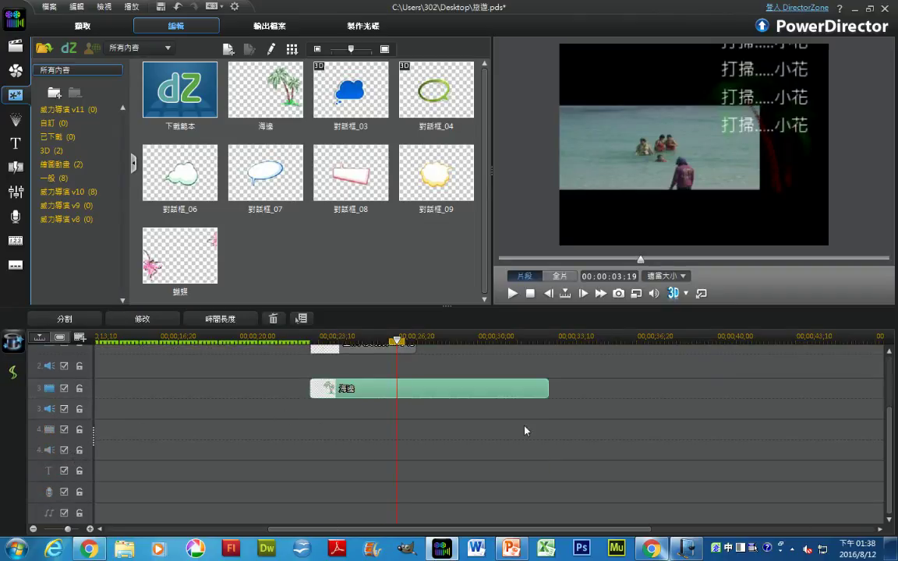
scroll(803, 425, "up", 2)
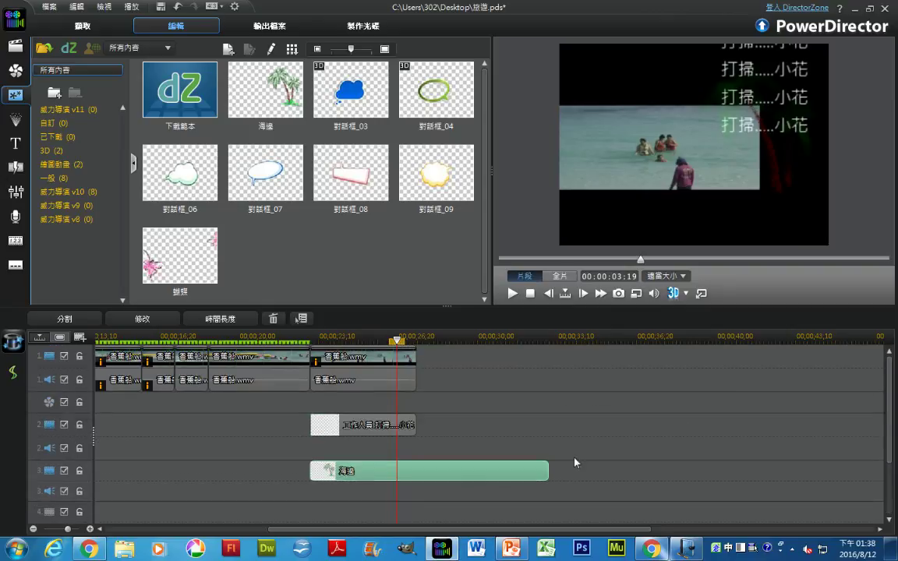
left_click_drag(548, 471, 436, 299)
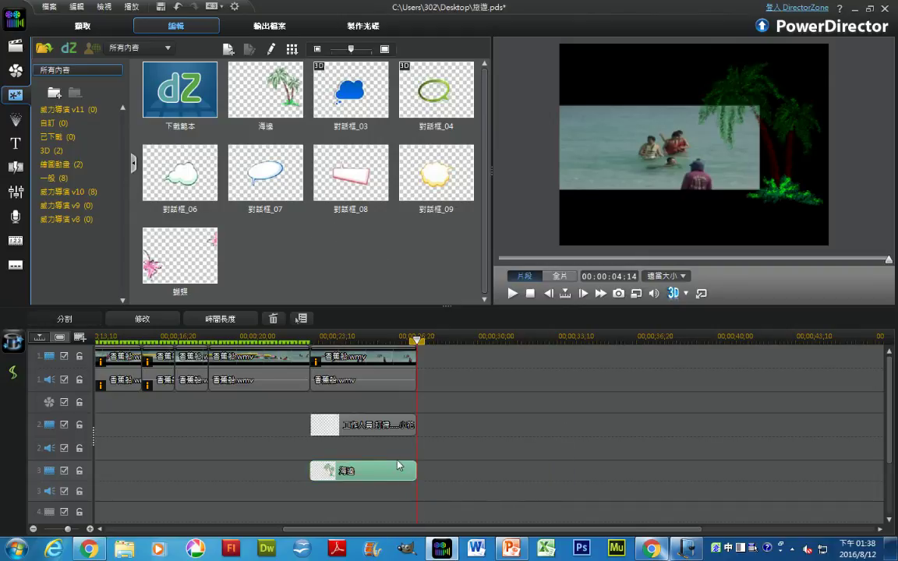
Step: Play the credits segment with the 海邊 object and delete that object from track 3
left_click(420, 343)
left_click(319, 342)
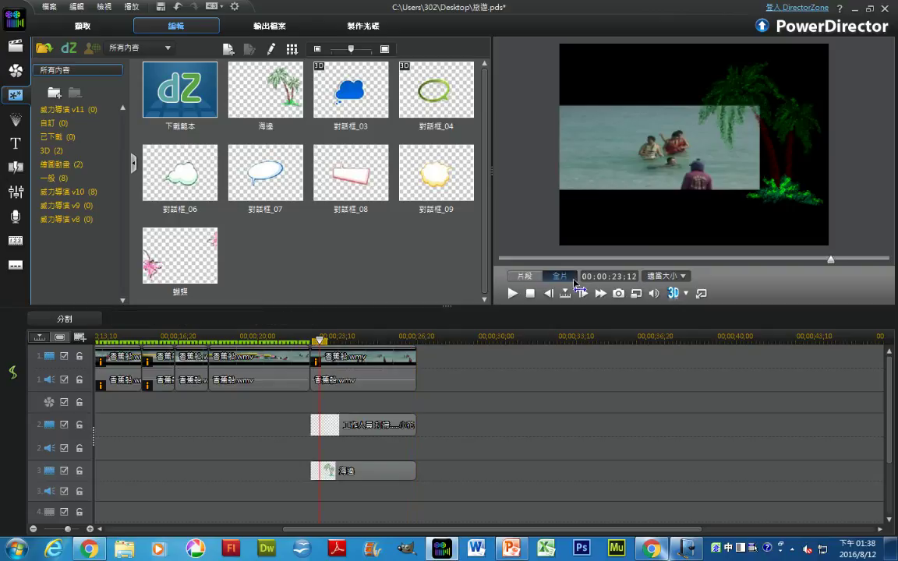
left_click(524, 276)
left_click(512, 295)
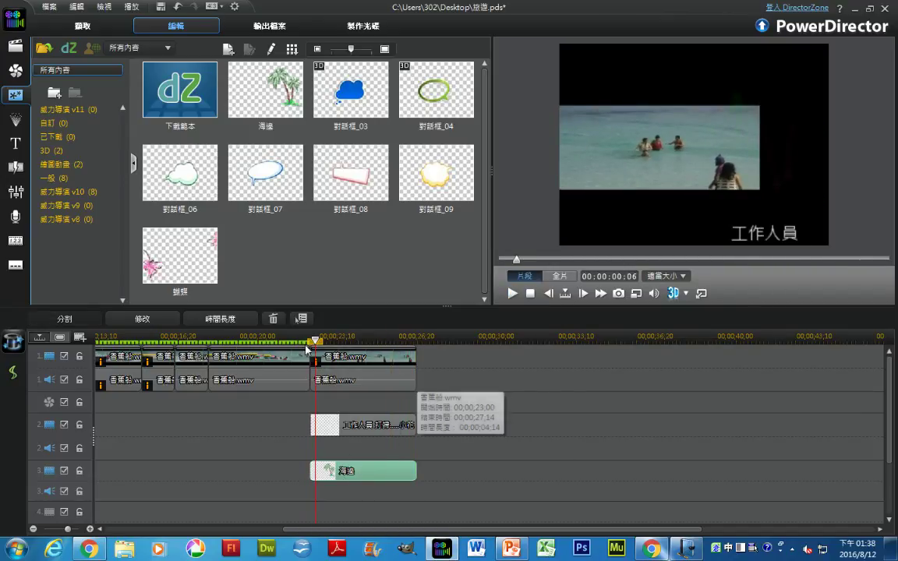
left_click(273, 319)
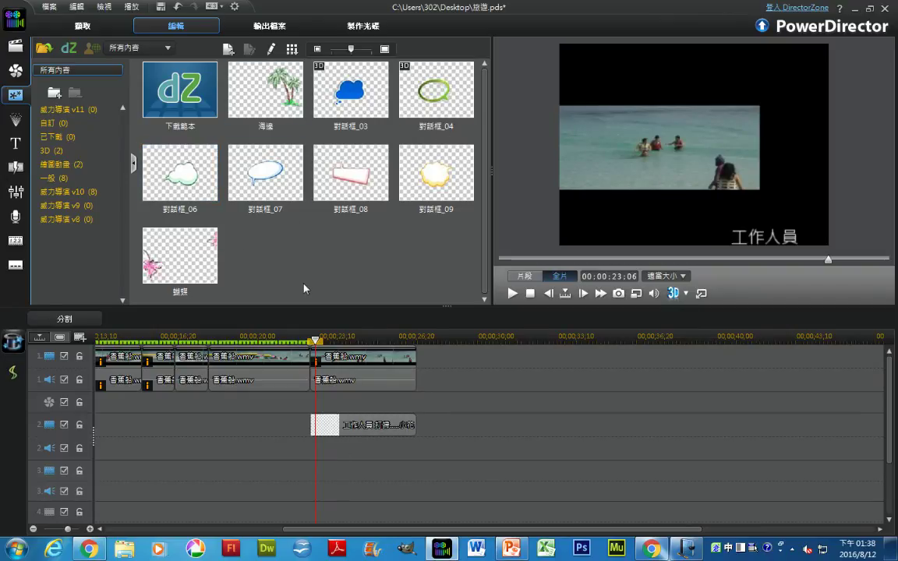
Step: Move the outtake clip from track 1 to track 3 and play it to check how it layers over the credits title
left_click_drag(359, 372, 361, 473)
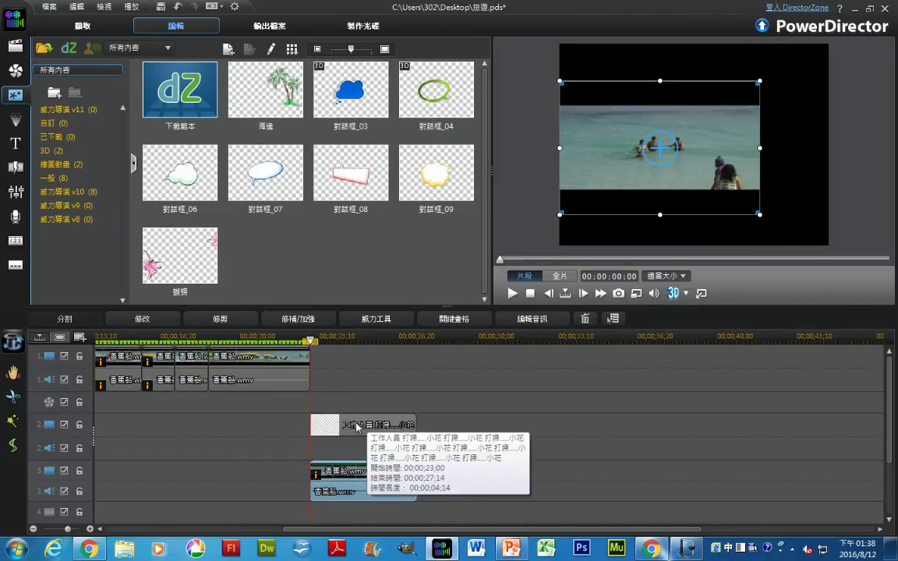
left_click(512, 293)
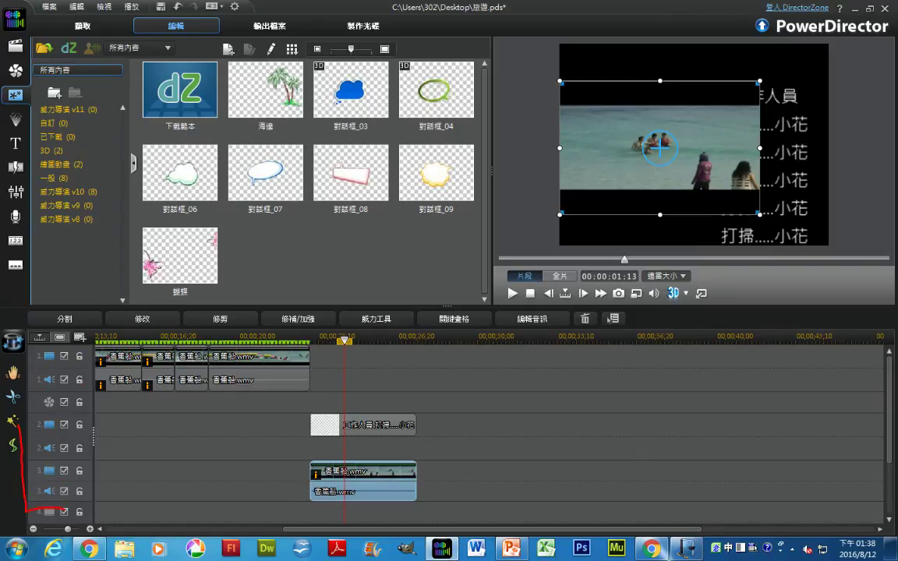
left_click_drag(106, 415, 49, 511)
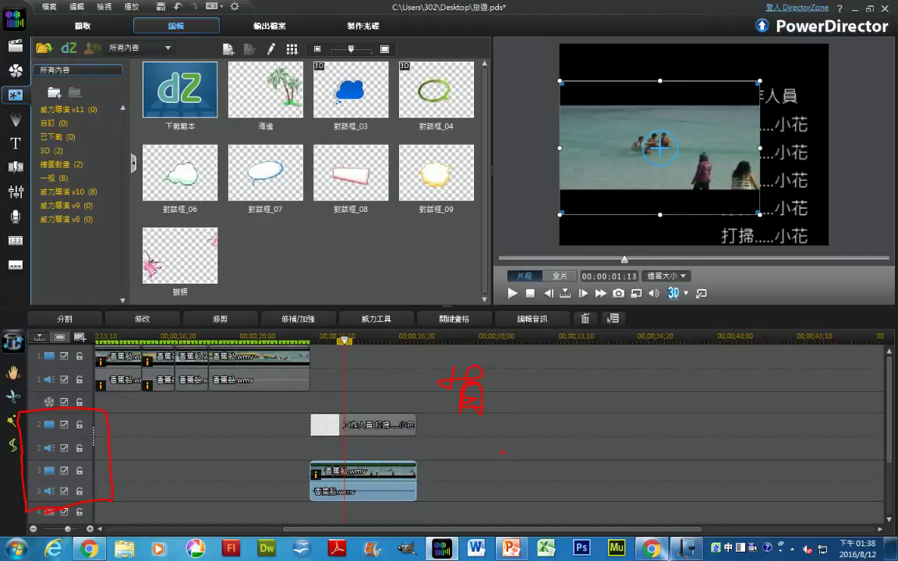
left_click_drag(507, 410, 510, 497)
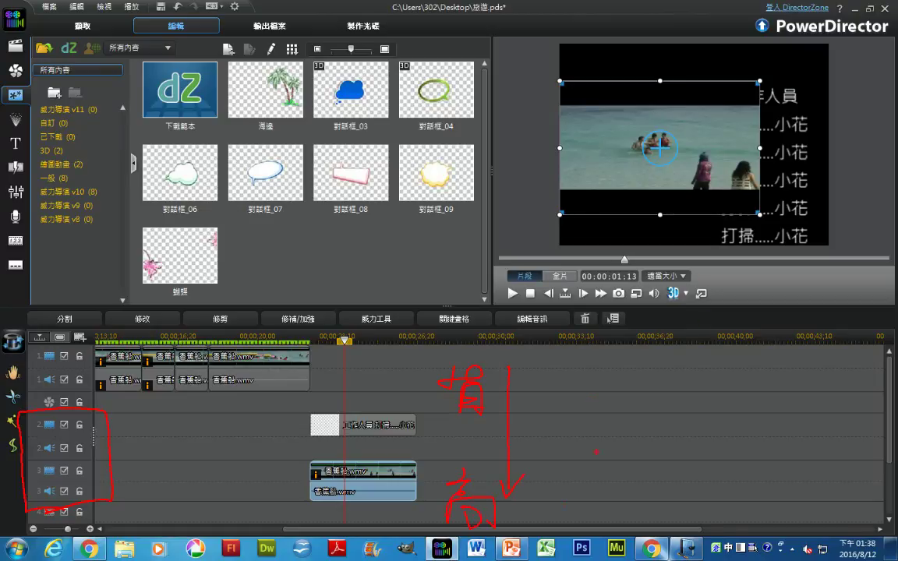
left_click_drag(533, 496, 531, 522)
mouse_move(534, 496)
left_mouse_down()
mouse_move(545, 521)
mouse_move(543, 507)
left_mouse_up()
left_click_drag(552, 498, 552, 514)
left_click_drag(560, 495, 566, 526)
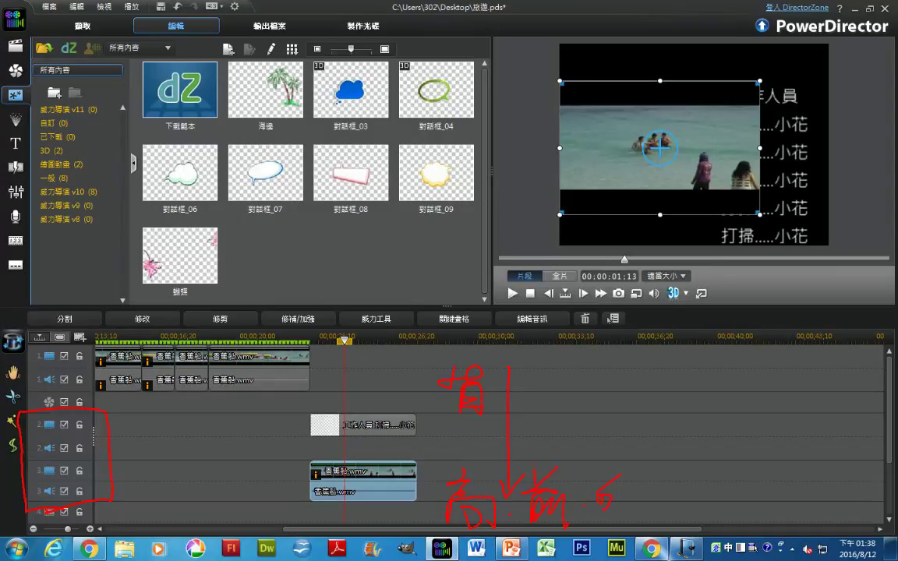
left_click_drag(669, 156, 634, 175)
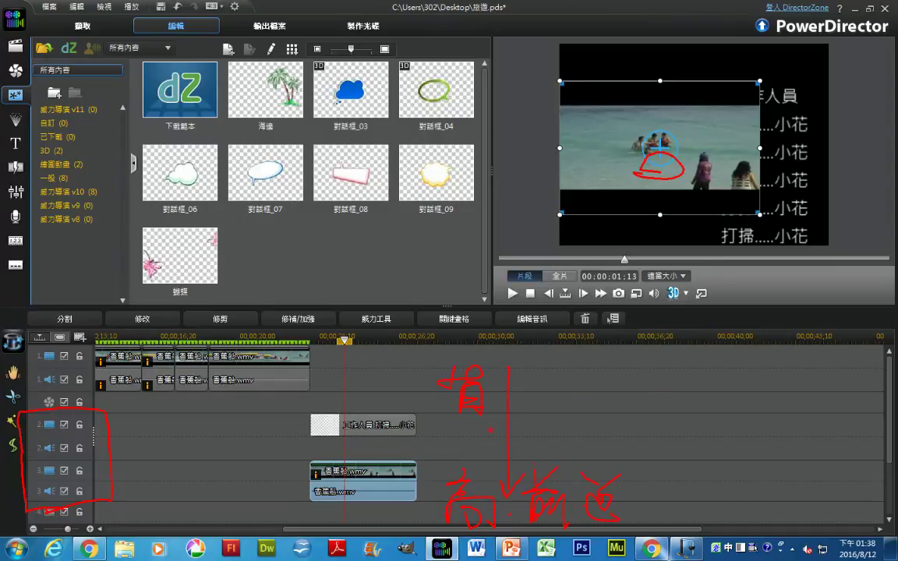
key("Escape")
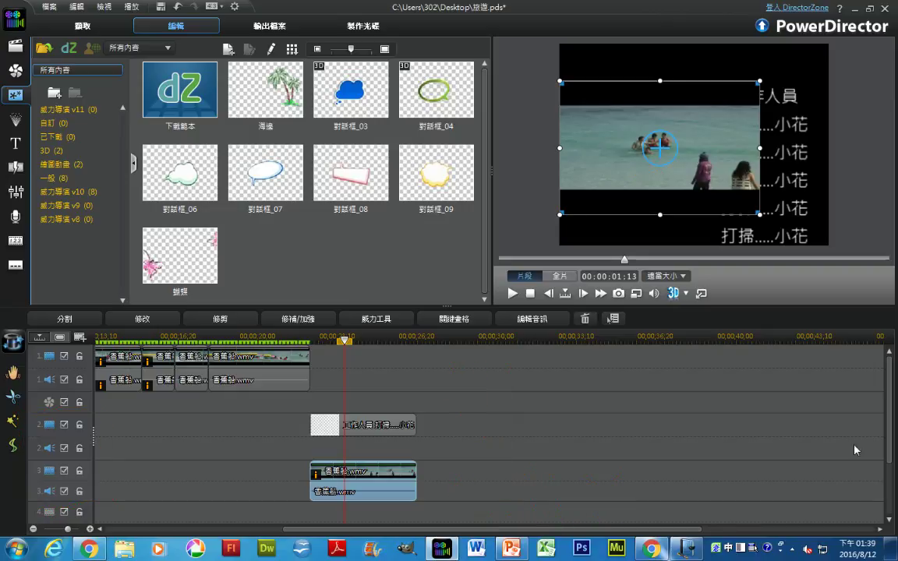
left_click(889, 518)
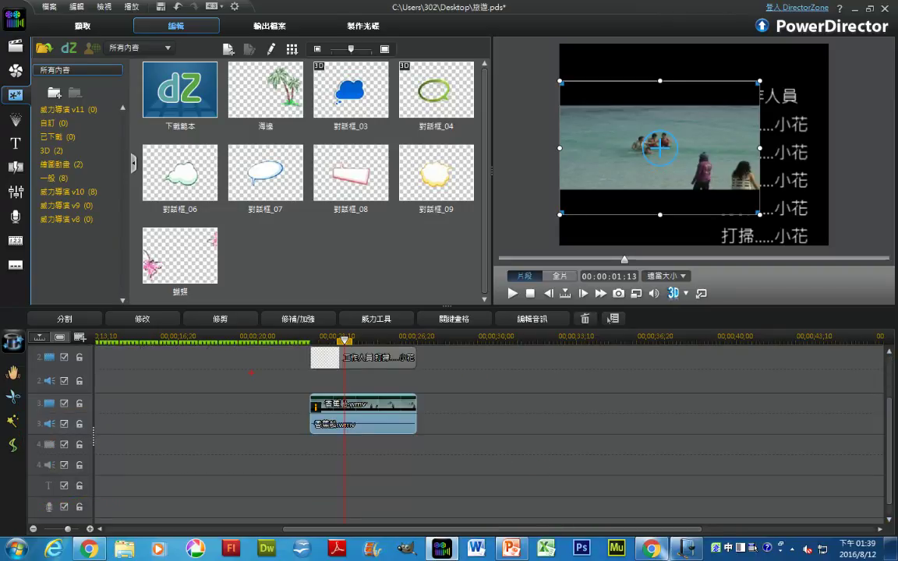
mouse_move(166, 439)
left_mouse_down()
mouse_move(633, 441)
mouse_move(660, 439)
left_mouse_up()
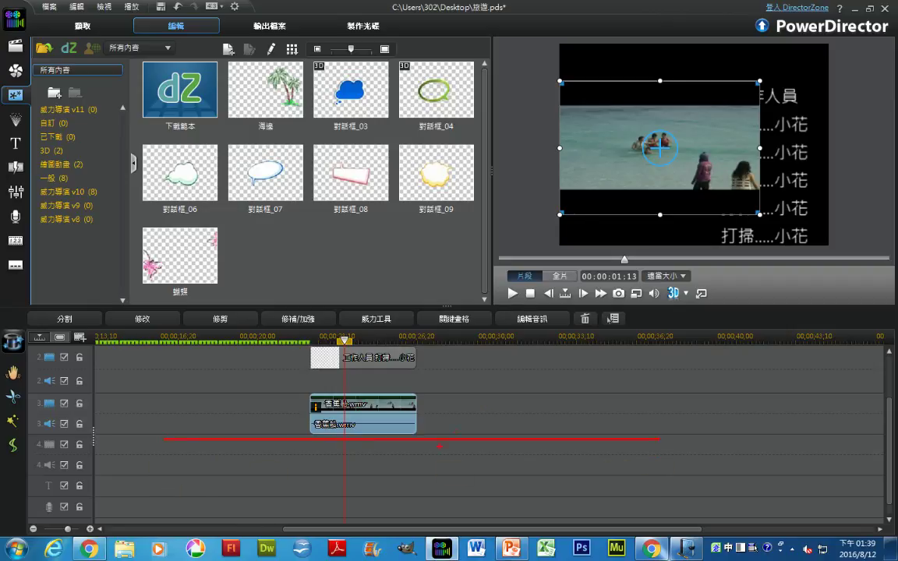
mouse_move(282, 331)
left_mouse_down()
mouse_move(308, 309)
mouse_move(427, 318)
mouse_move(431, 429)
left_mouse_up()
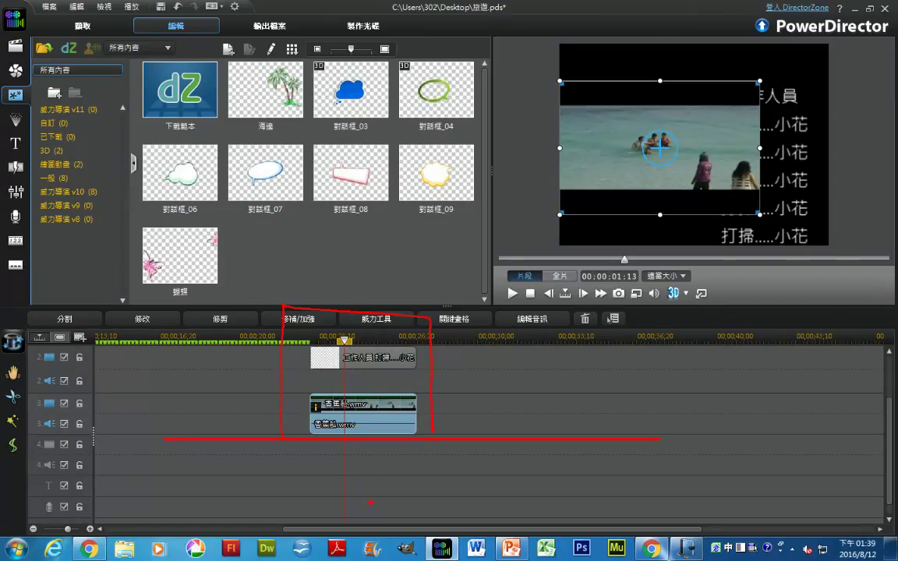
left_click_drag(366, 492, 397, 511)
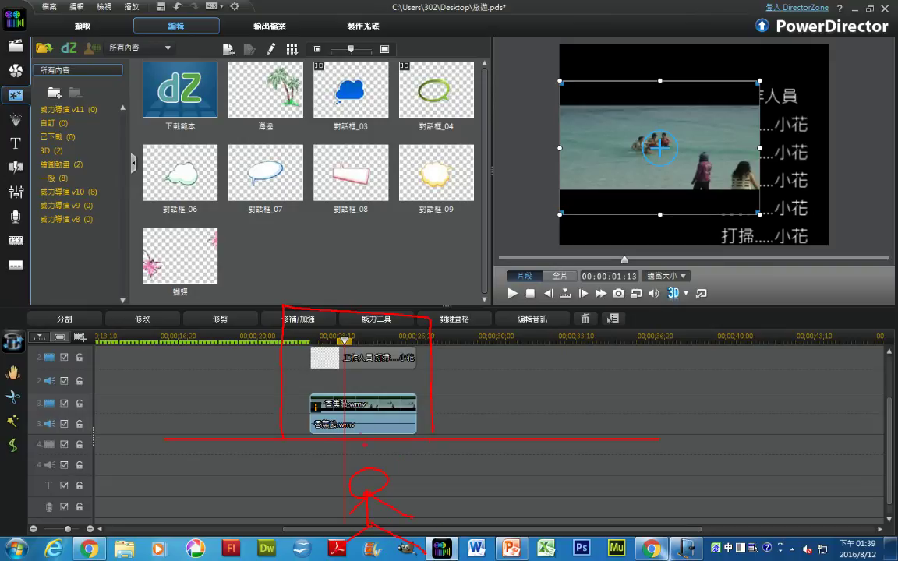
left_click_drag(378, 332, 365, 351)
left_click_drag(380, 332, 404, 375)
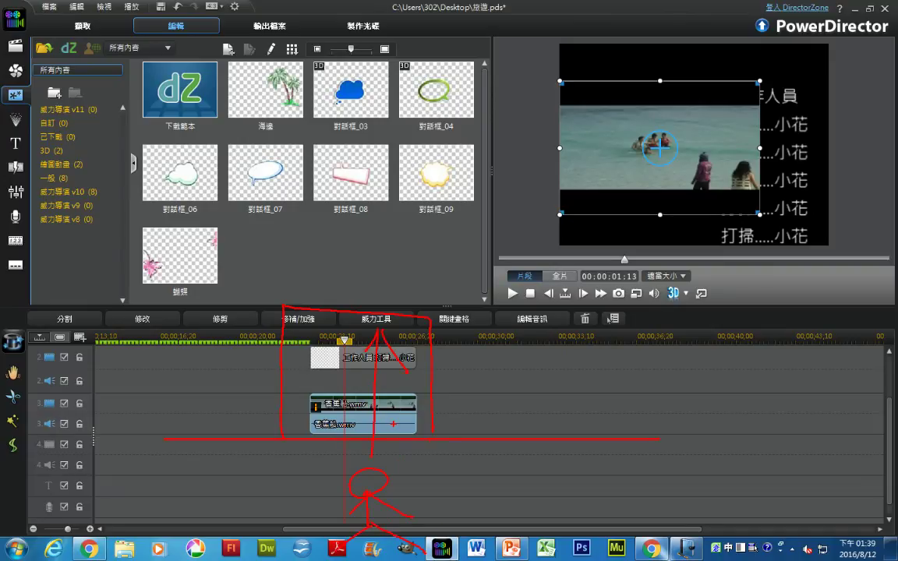
left_click_drag(667, 169, 656, 156)
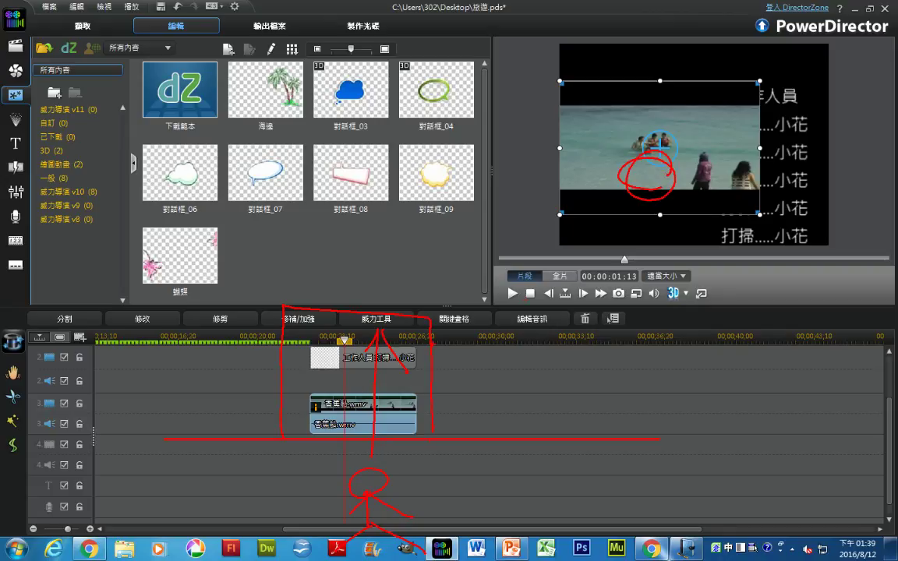
left_click_drag(802, 200, 756, 187)
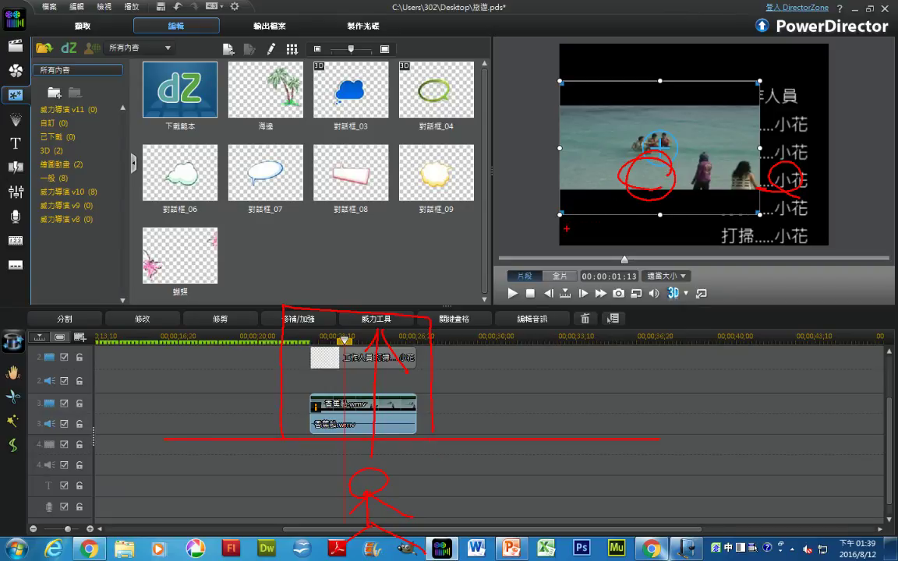
key("Escape")
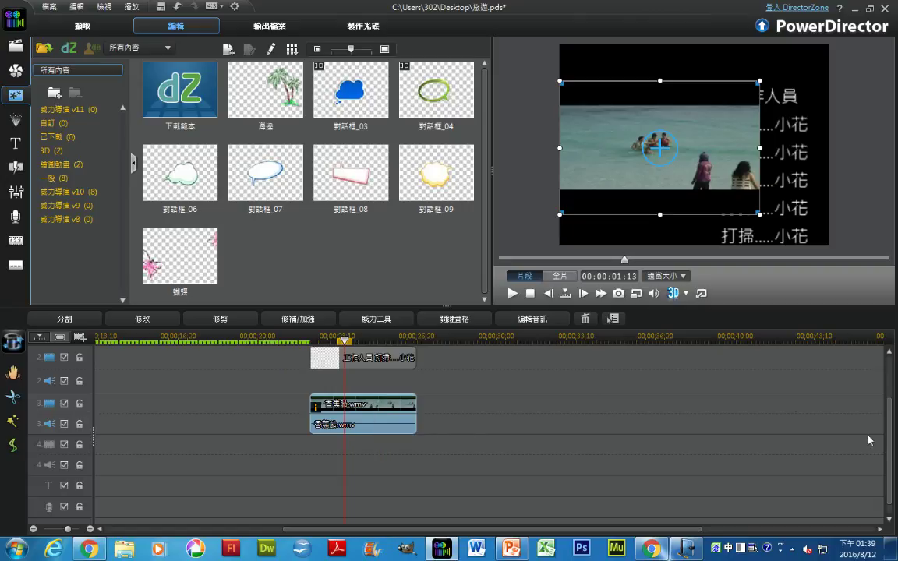
Step: Move the outtake clip back to track 1 above the credits title and play it to check the layering, pausing partway
scroll(802, 409, "up", 1)
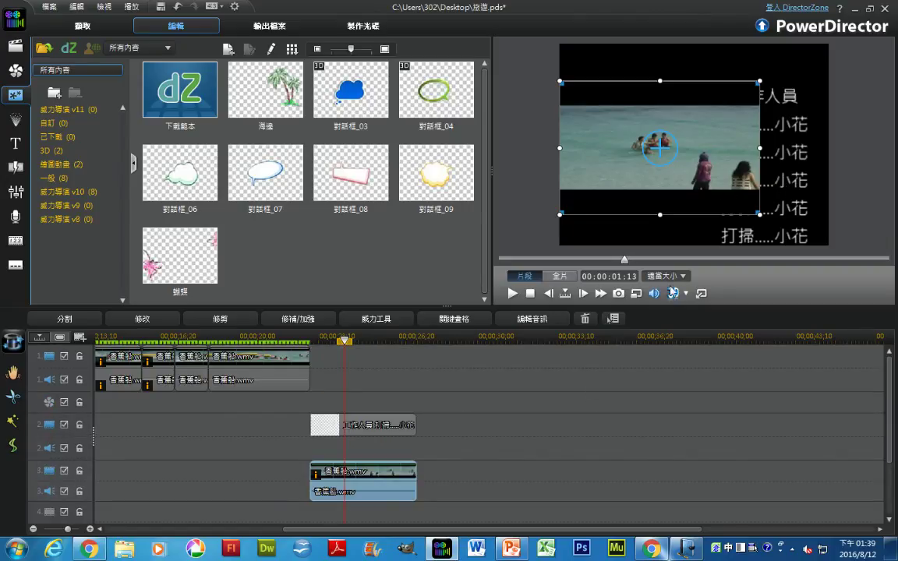
left_click_drag(377, 483, 366, 363)
left_click(512, 294)
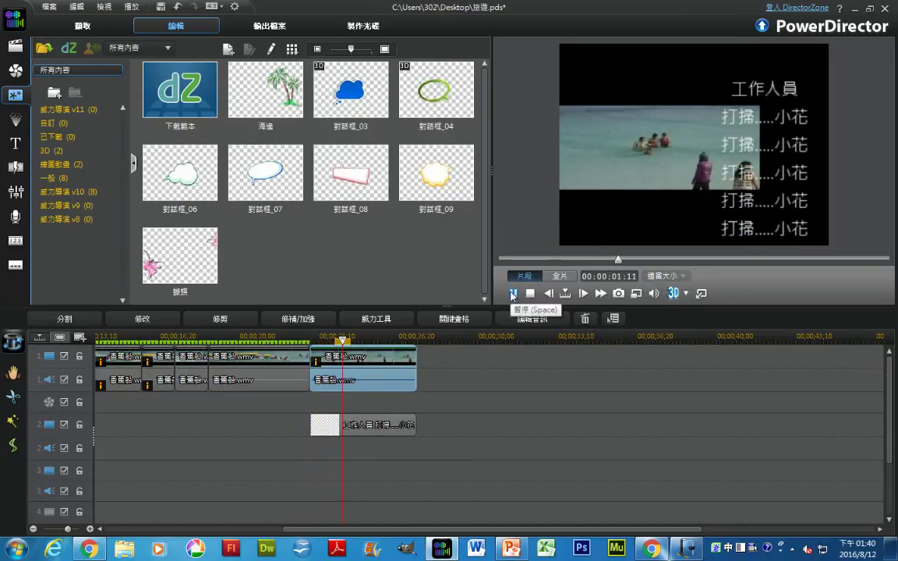
left_click(513, 293)
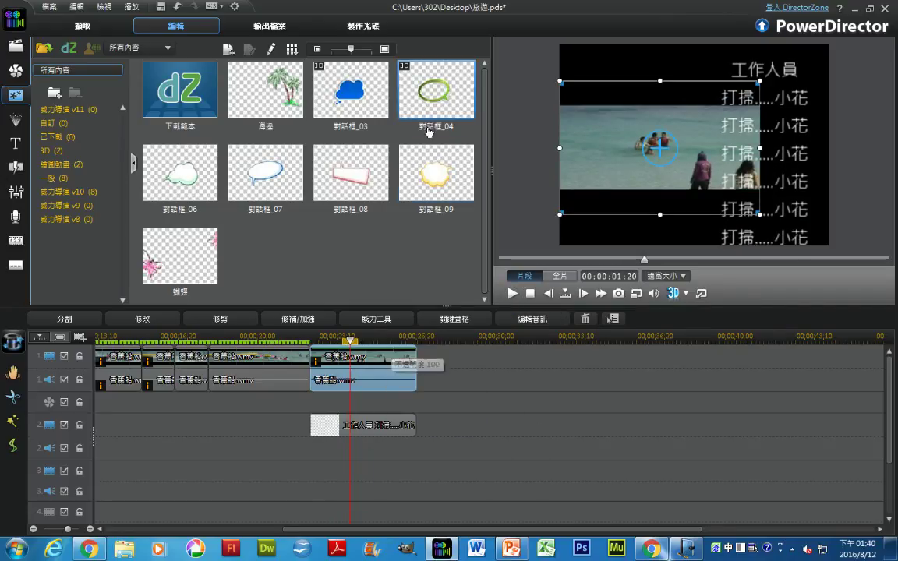
Step: Save the project and switch to the Chrome window with the YouTube playlist
left_click(160, 6)
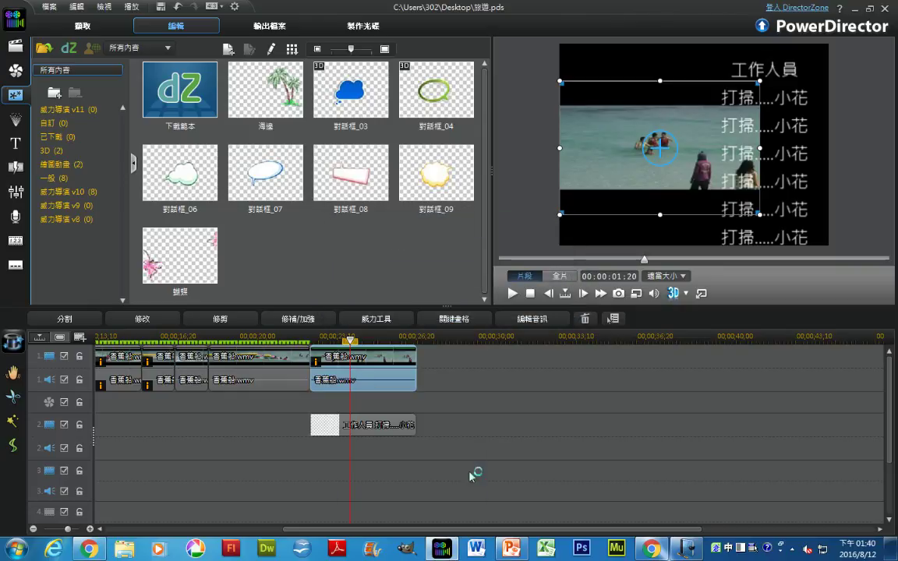
left_click(657, 548)
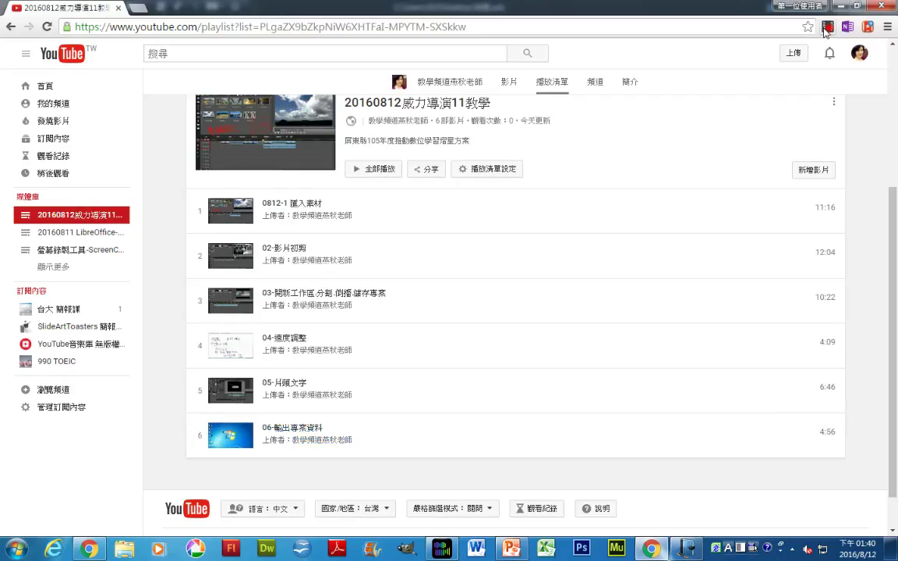